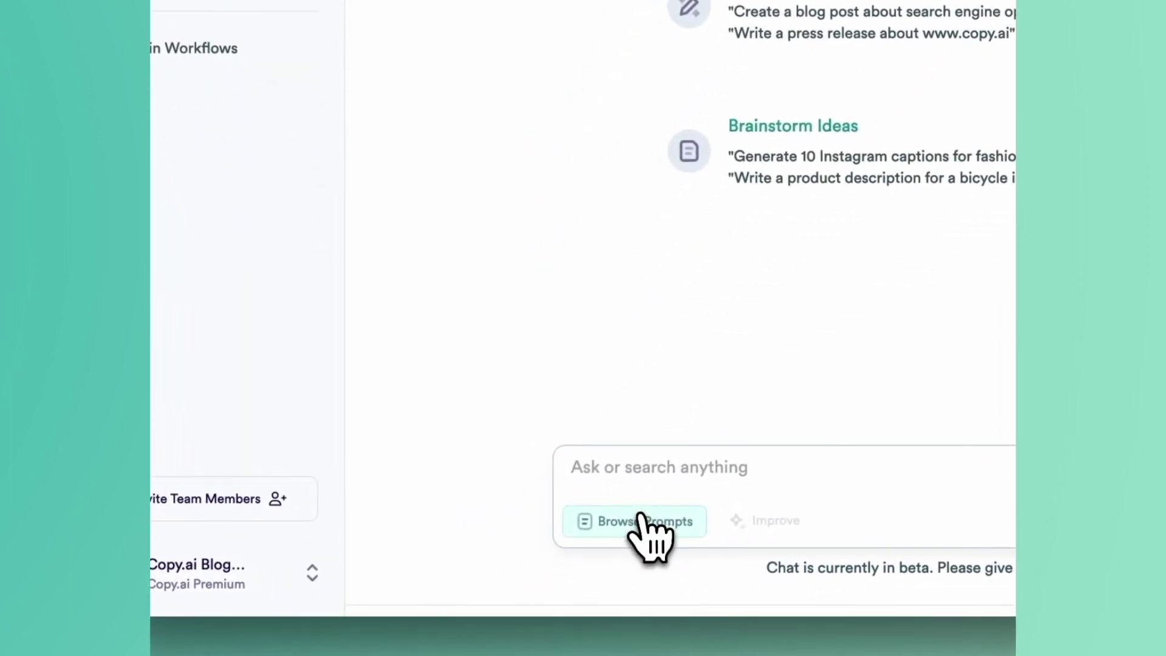
Load the SEO Content Brief prompt from the Content/SEO prompt library into the chat box
{"action": "left_click", "coordinate": [639, 520]}
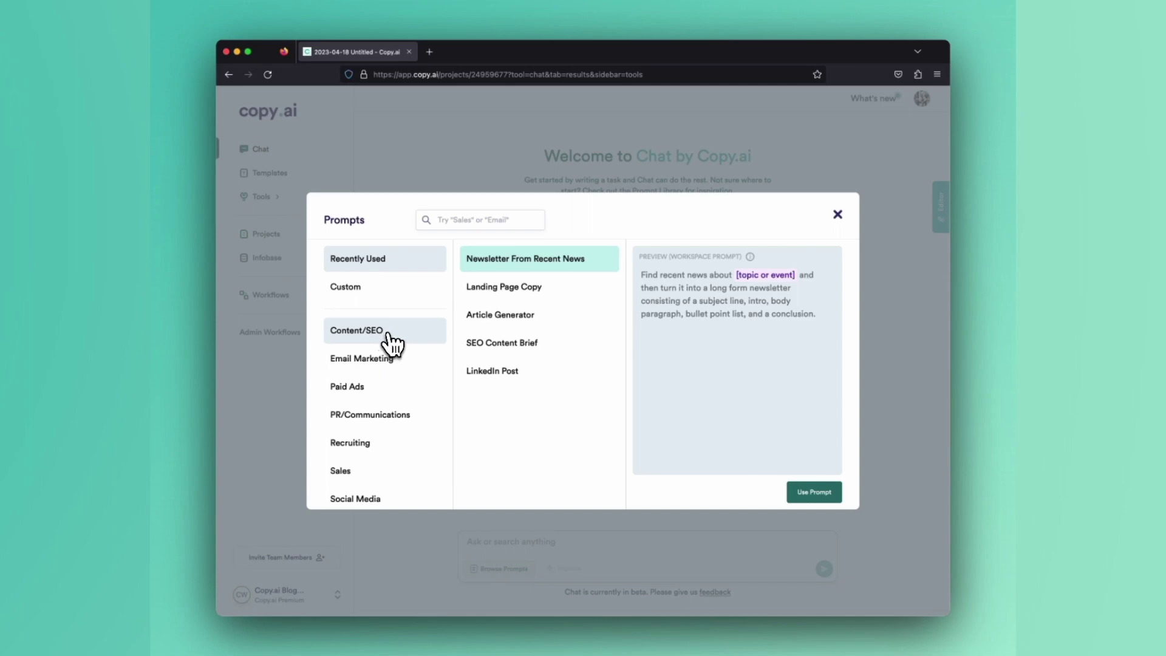
{"action": "left_click", "coordinate": [387, 334]}
{"action": "scroll", "coordinate": [541, 320], "scroll_direction": "down", "scroll_amount": 3}
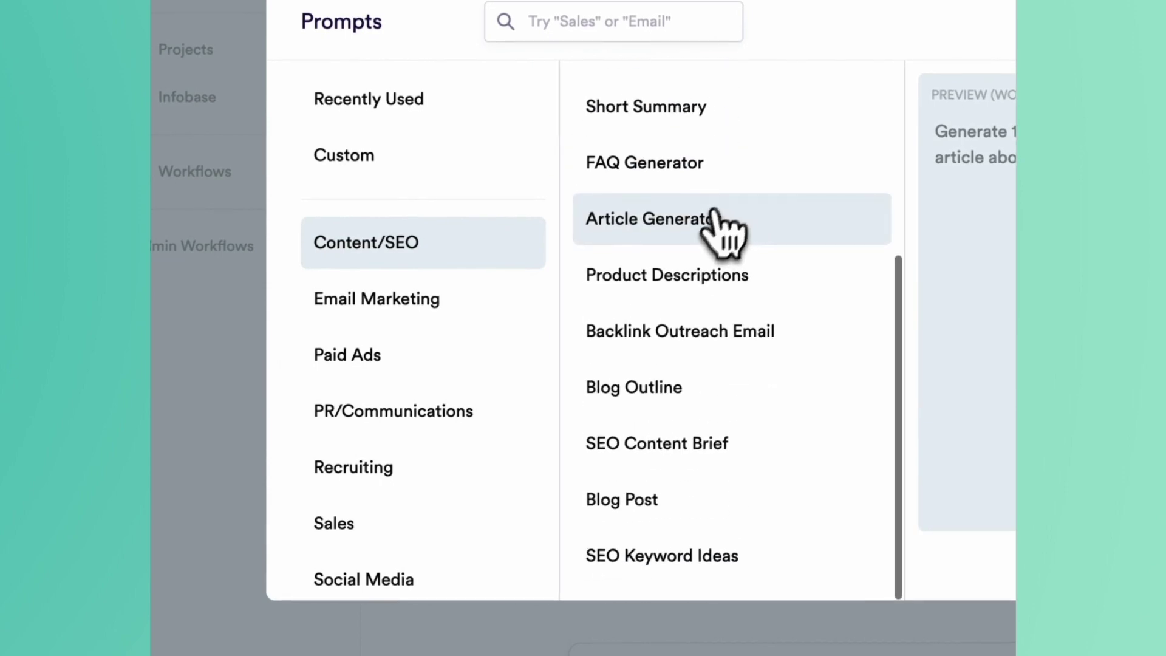
{"action": "left_click", "coordinate": [698, 433]}
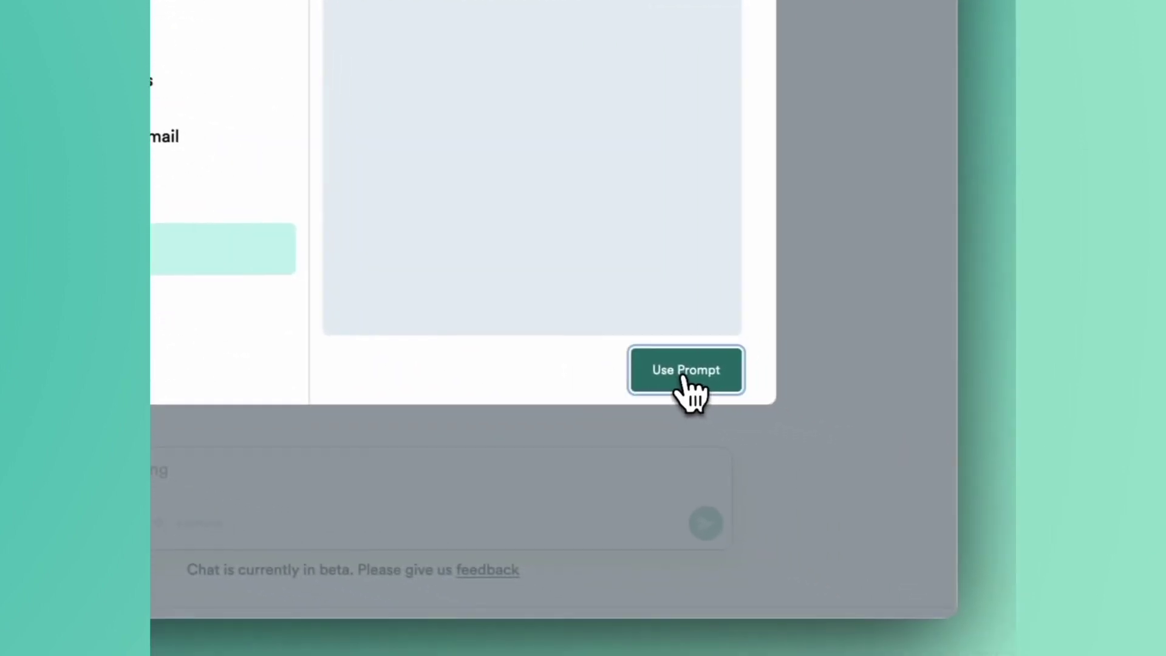
{"action": "left_click", "coordinate": [723, 392]}
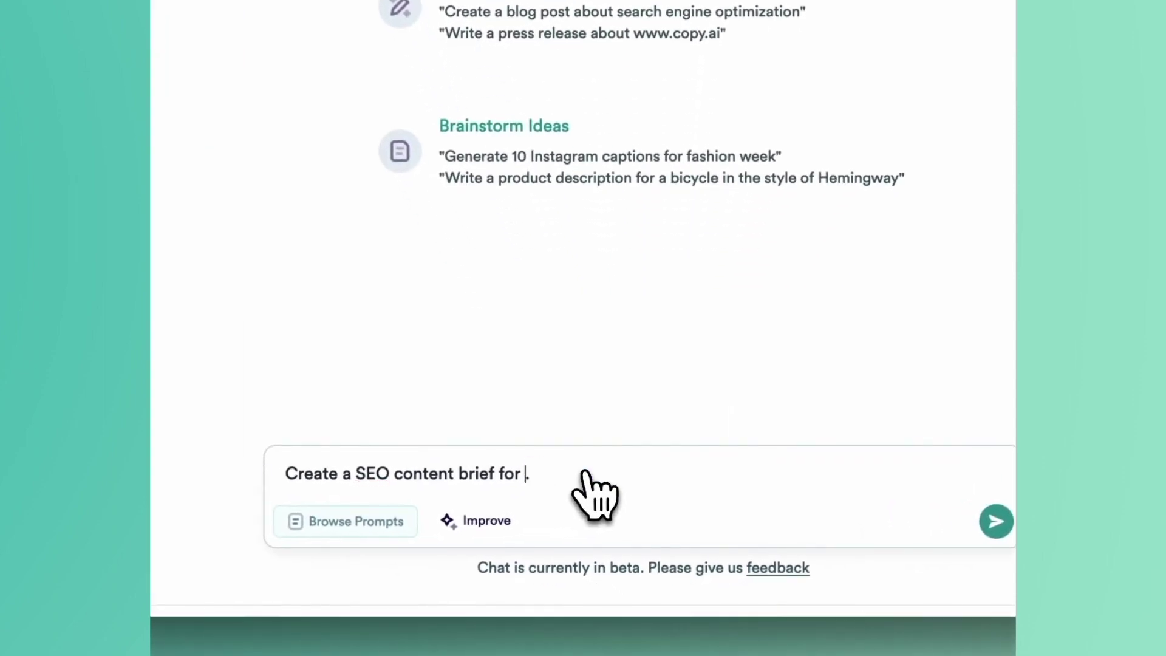
Send the content brief prompt with the keyword 'AI for marketing'
{"action": "type", "text": "AI for marketing."}
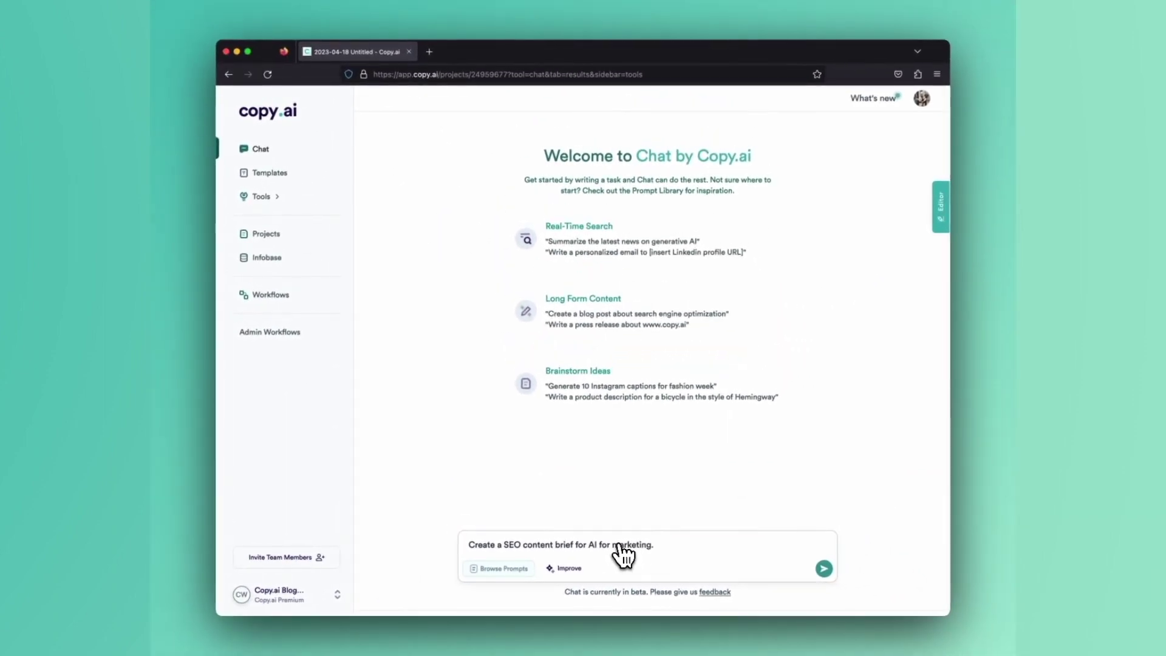
{"action": "key", "text": "Return"}
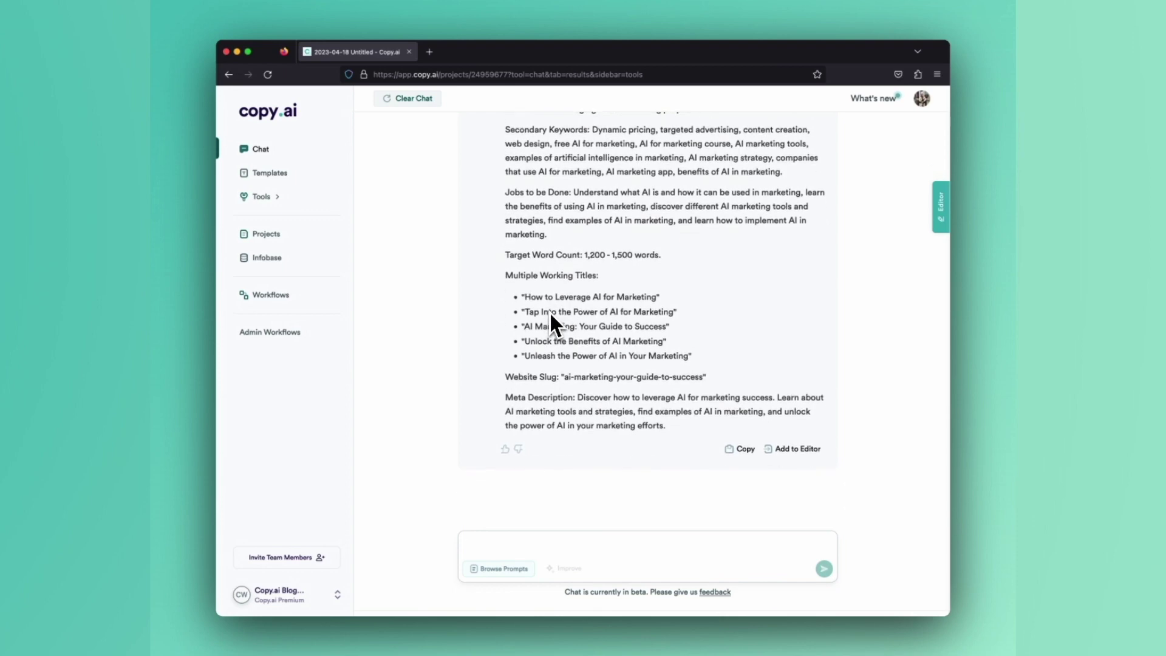
Send 'Great! Now use this brief to create an outline' to get an article outline
{"action": "scroll", "coordinate": [550, 312], "scroll_direction": "up", "scroll_amount": 5}
{"action": "scroll", "coordinate": [574, 326], "scroll_direction": "down", "scroll_amount": 4}
{"action": "scroll", "coordinate": [574, 331], "scroll_direction": "down", "scroll_amount": 3}
{"action": "type", "text": "Great! "}
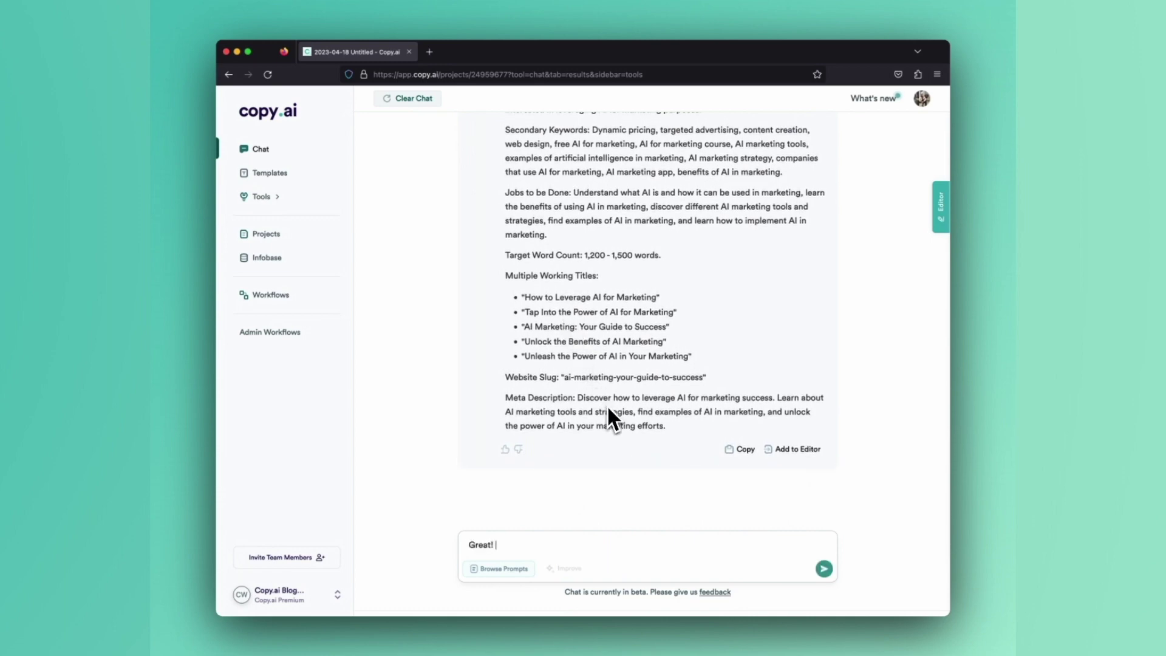
{"action": "type", "text": "Now use this brief to create an"}
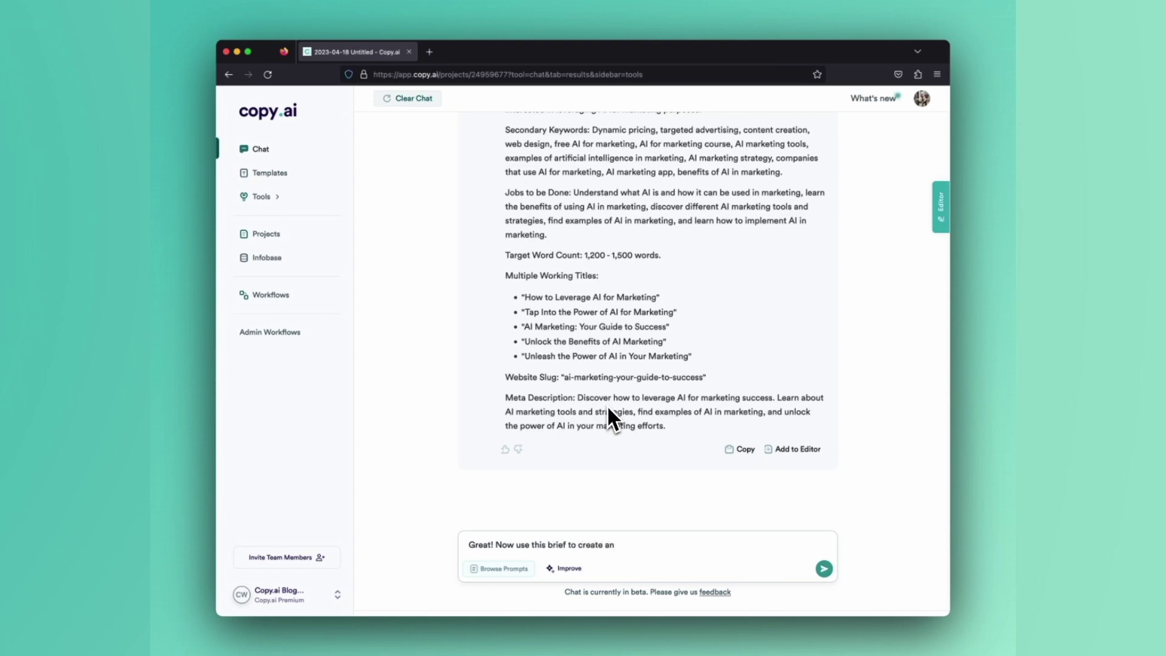
{"action": "type", "text": " outline."}
{"action": "key", "text": "Return"}
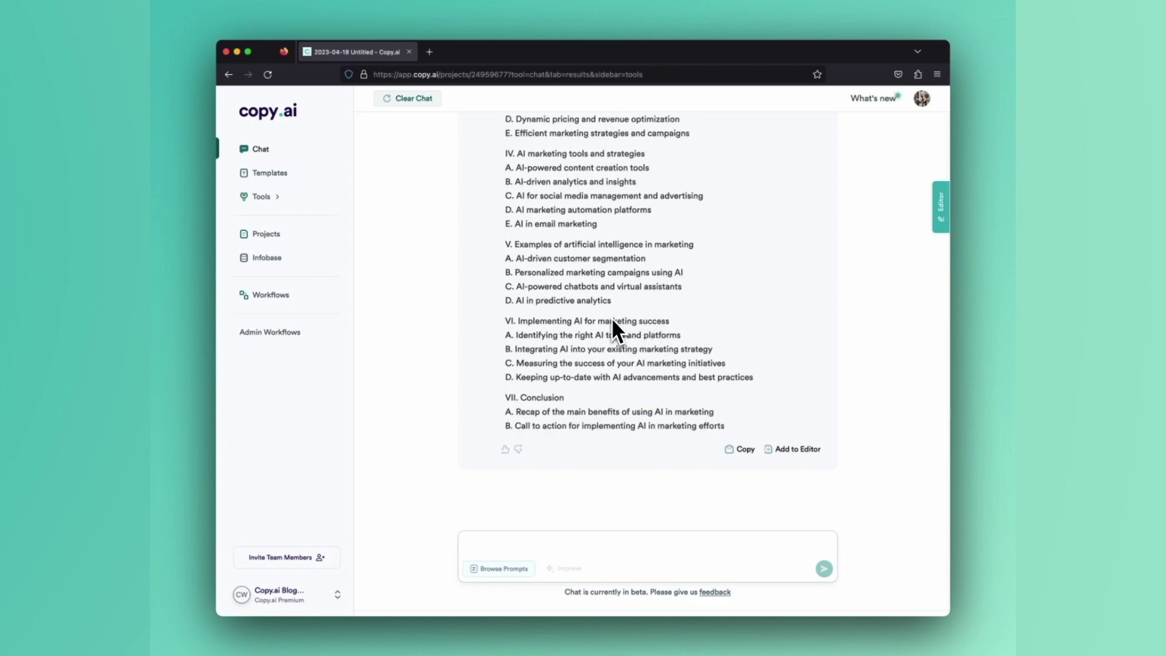
{"action": "scroll", "coordinate": [613, 316], "scroll_direction": "up", "scroll_amount": 5}
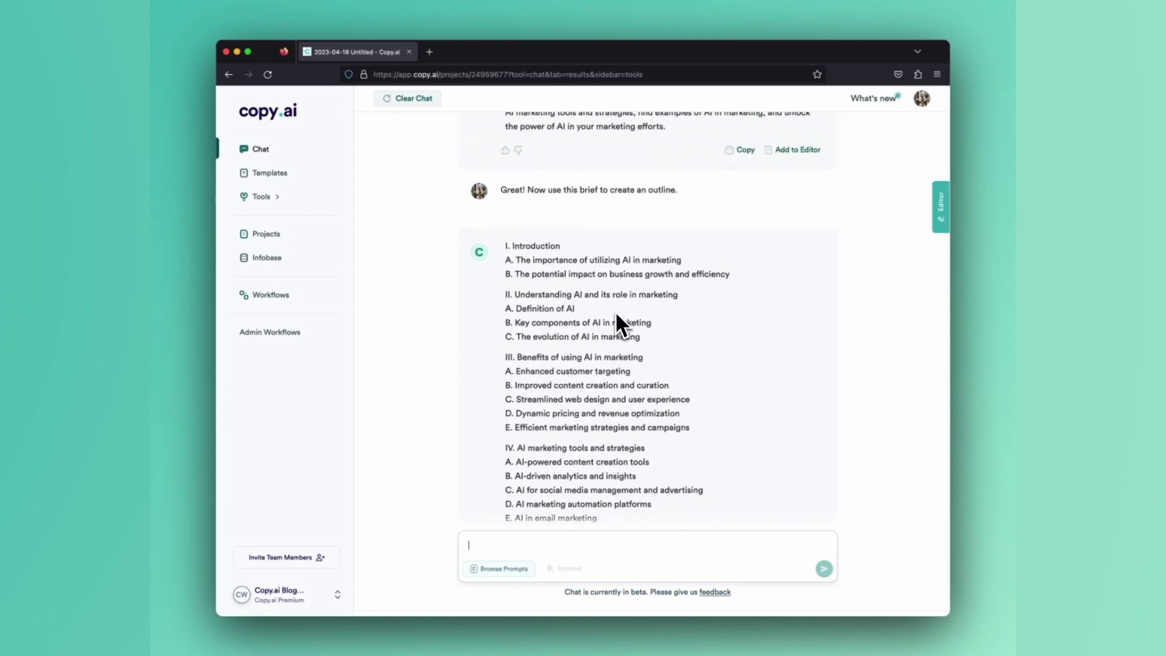
{"action": "scroll", "coordinate": [616, 315], "scroll_direction": "up", "scroll_amount": 1}
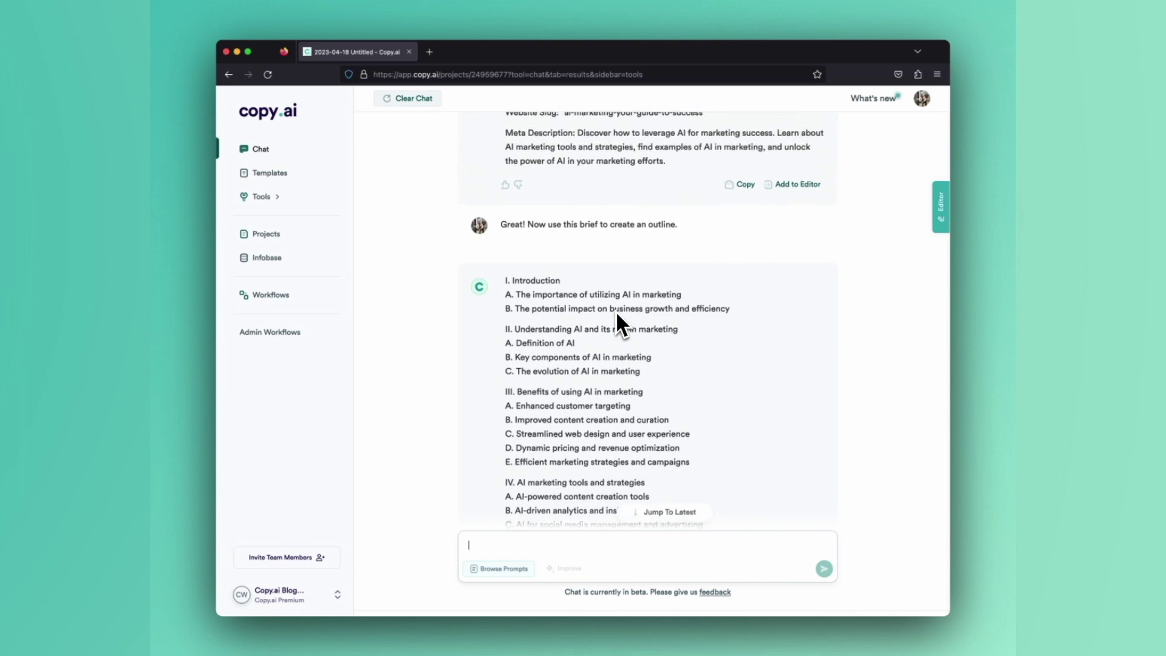
{"action": "scroll", "coordinate": [614, 307], "scroll_direction": "down", "scroll_amount": 4}
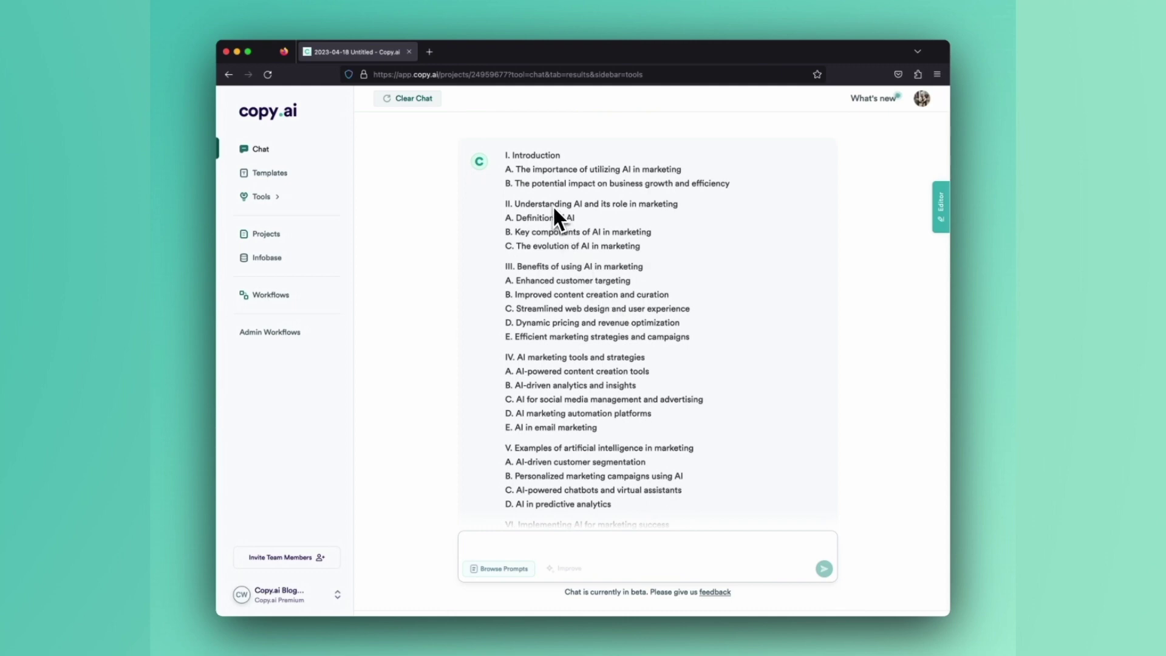
{"action": "scroll", "coordinate": [554, 210], "scroll_direction": "down", "scroll_amount": 4}
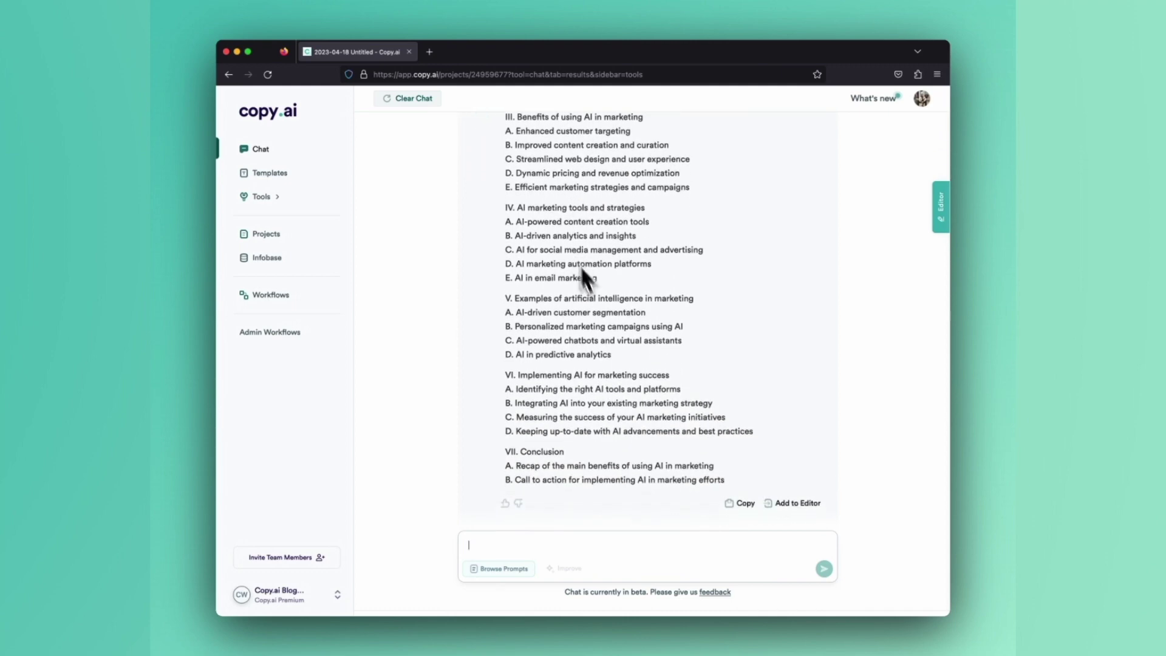
{"action": "scroll", "coordinate": [610, 327], "scroll_direction": "down", "scroll_amount": 1}
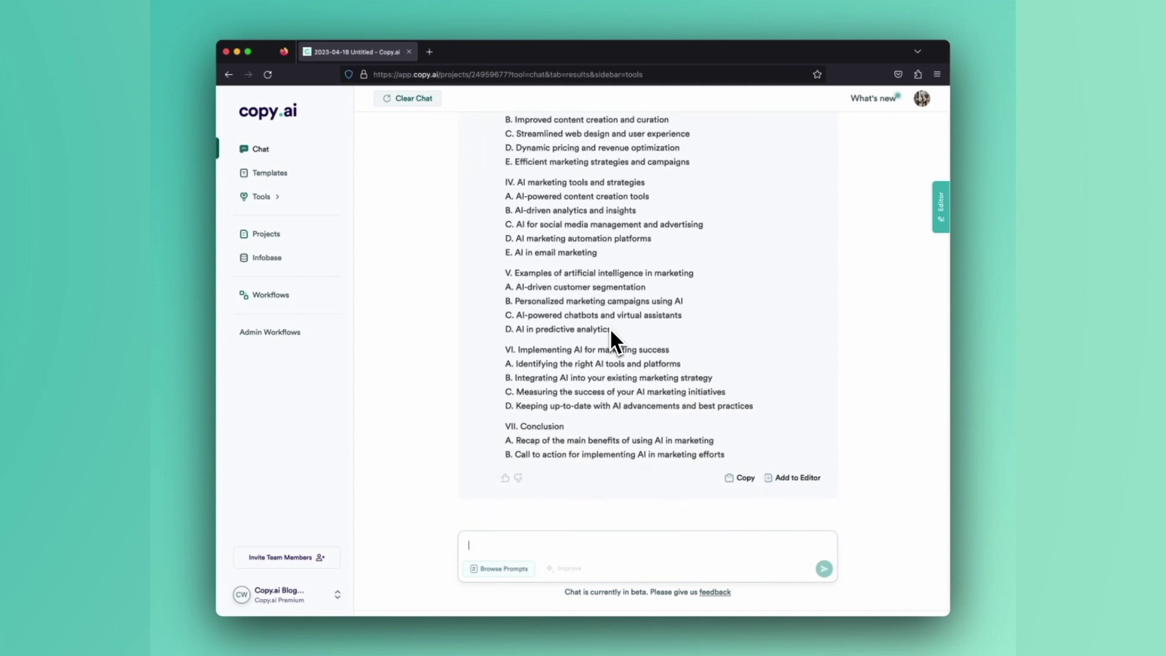
{"action": "scroll", "coordinate": [611, 331], "scroll_direction": "up", "scroll_amount": 5}
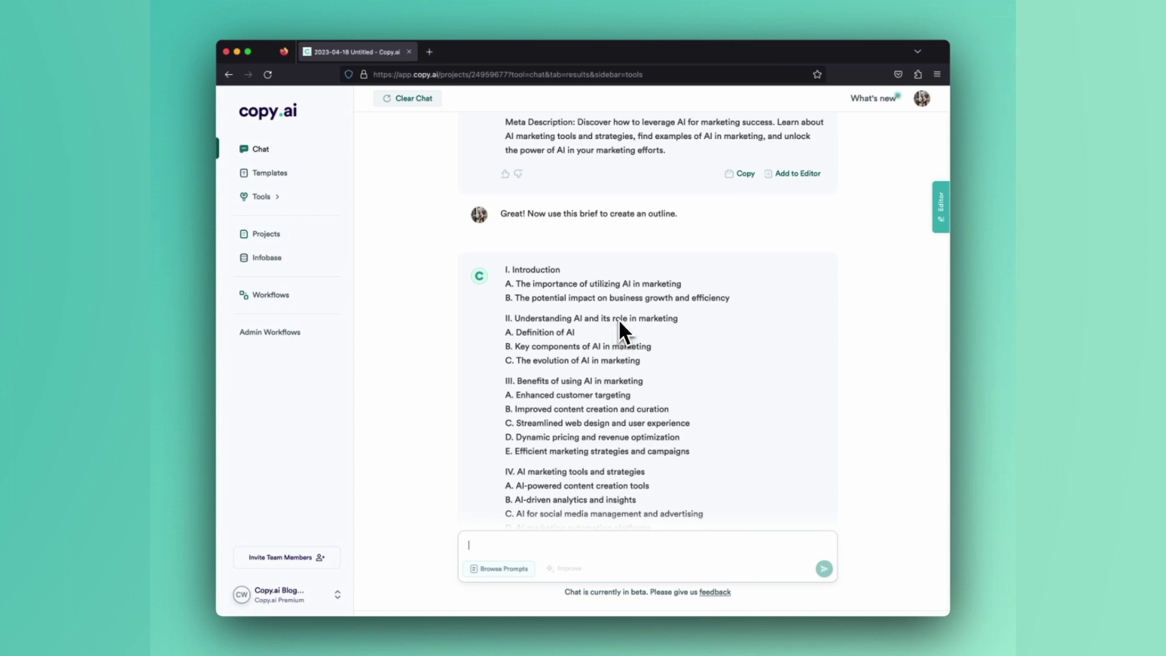
{"action": "scroll", "coordinate": [618, 318], "scroll_direction": "down", "scroll_amount": 3}
{"action": "scroll", "coordinate": [618, 305], "scroll_direction": "down", "scroll_amount": 1}
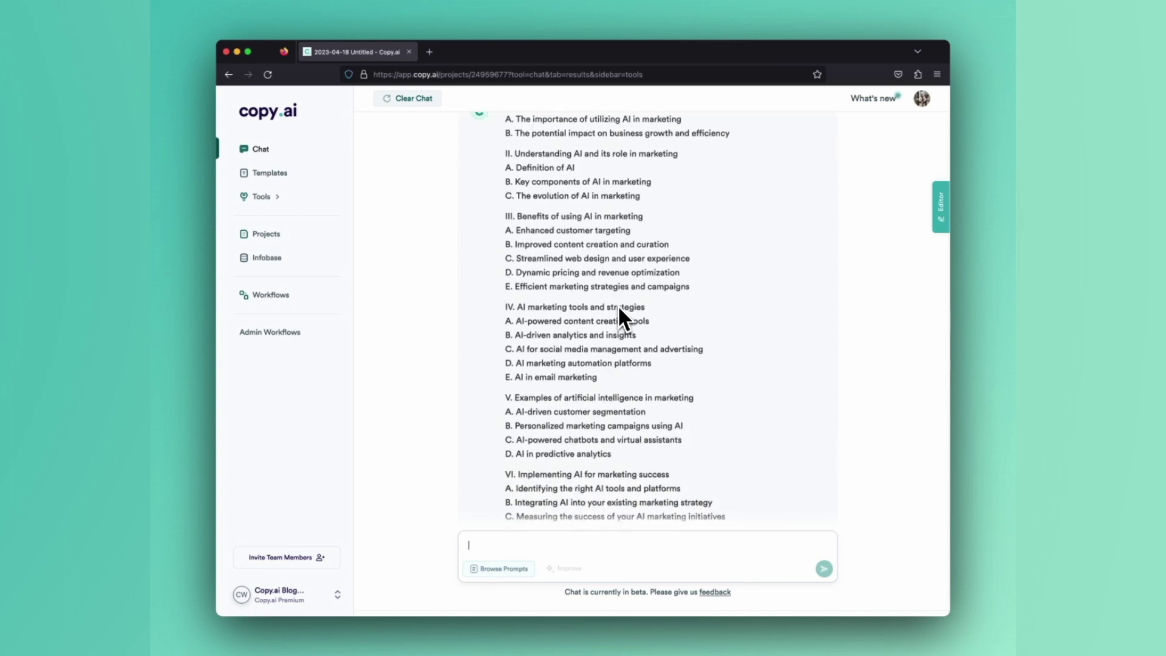
{"action": "scroll", "coordinate": [618, 305], "scroll_direction": "up", "scroll_amount": 1}
{"action": "scroll", "coordinate": [616, 307], "scroll_direction": "down", "scroll_amount": 5}
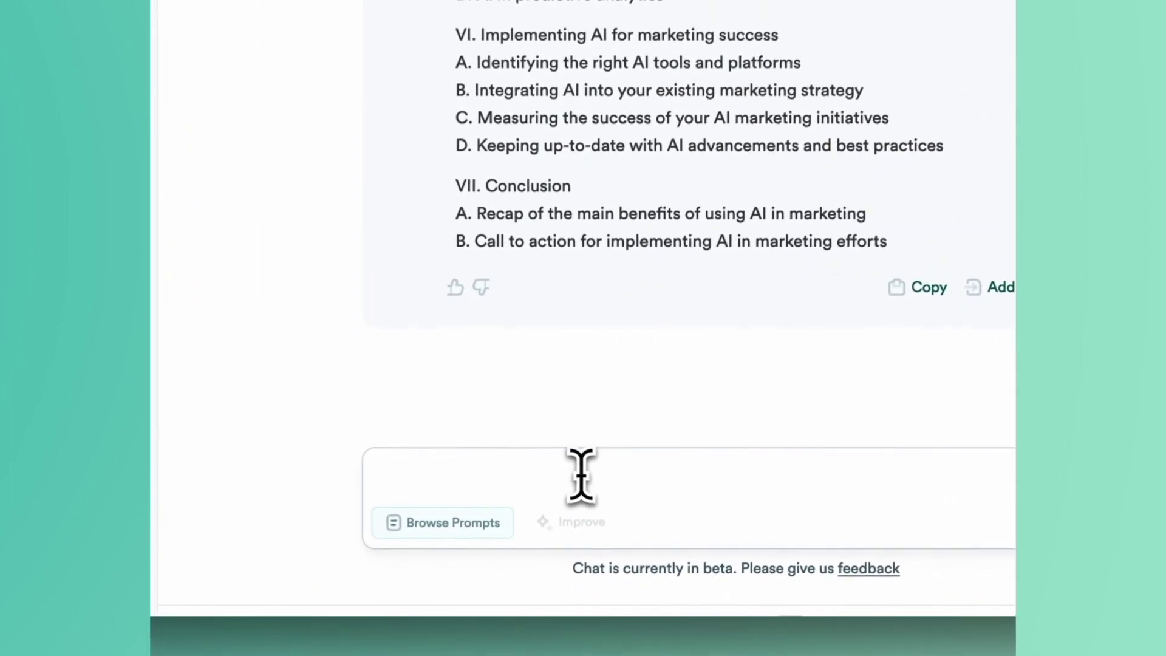
Send 'Great! Now create content for sections I, II, III and IV' to Copy.ai
{"action": "type", "text": "Great! Now create conte"}
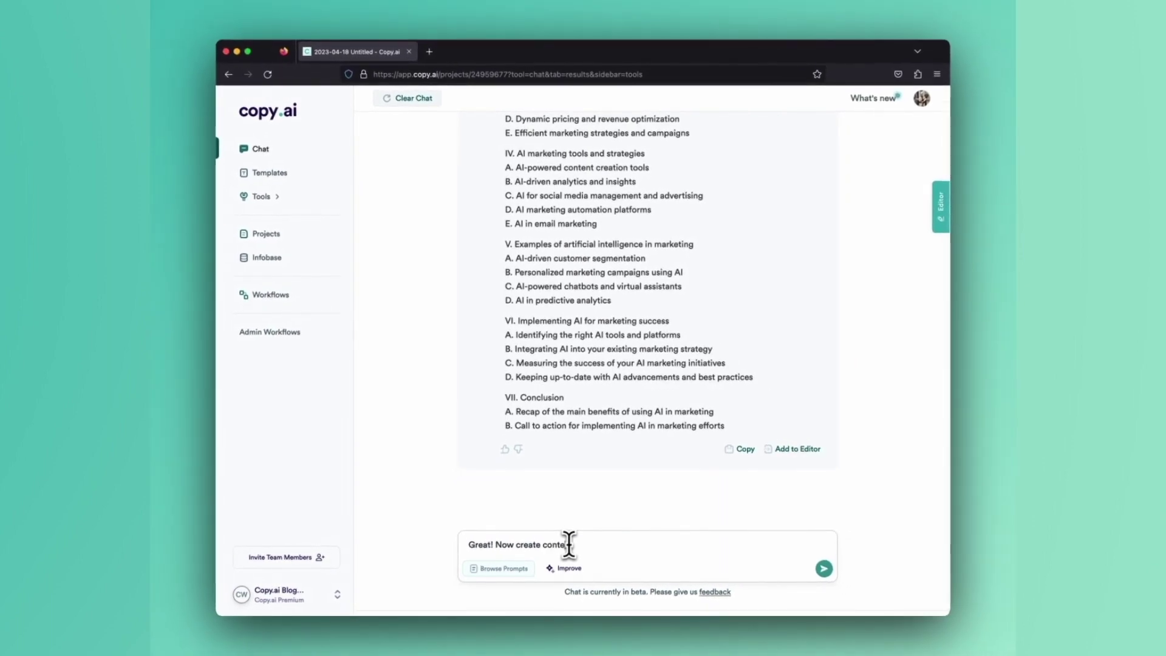
{"action": "type", "text": "nt for sections"}
{"action": "scroll", "coordinate": [589, 413], "scroll_direction": "up", "scroll_amount": 5}
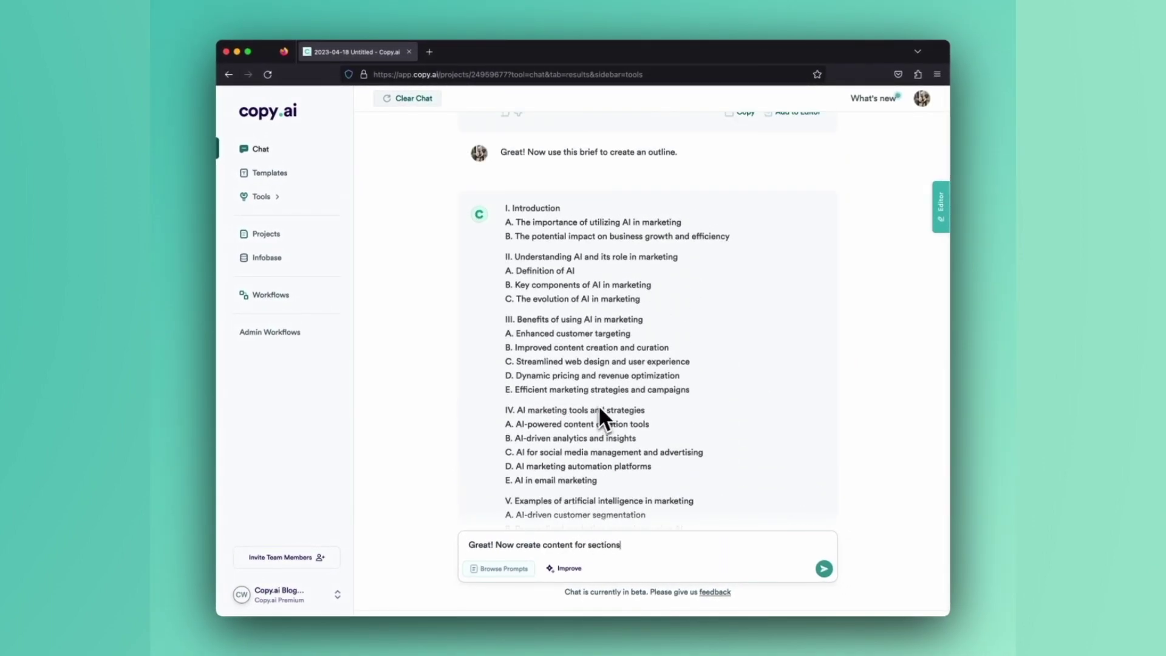
{"action": "type", "text": "I, II, III and IV."}
{"action": "key", "text": "Return"}
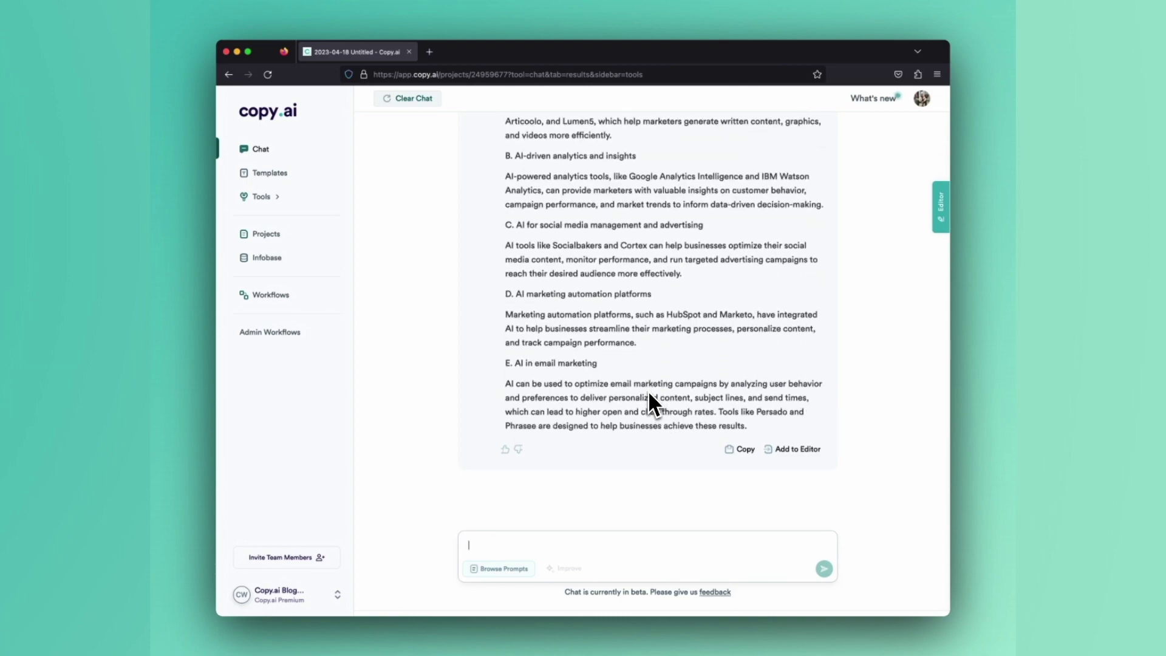
{"action": "scroll", "coordinate": [628, 371], "scroll_direction": "up", "scroll_amount": 10}
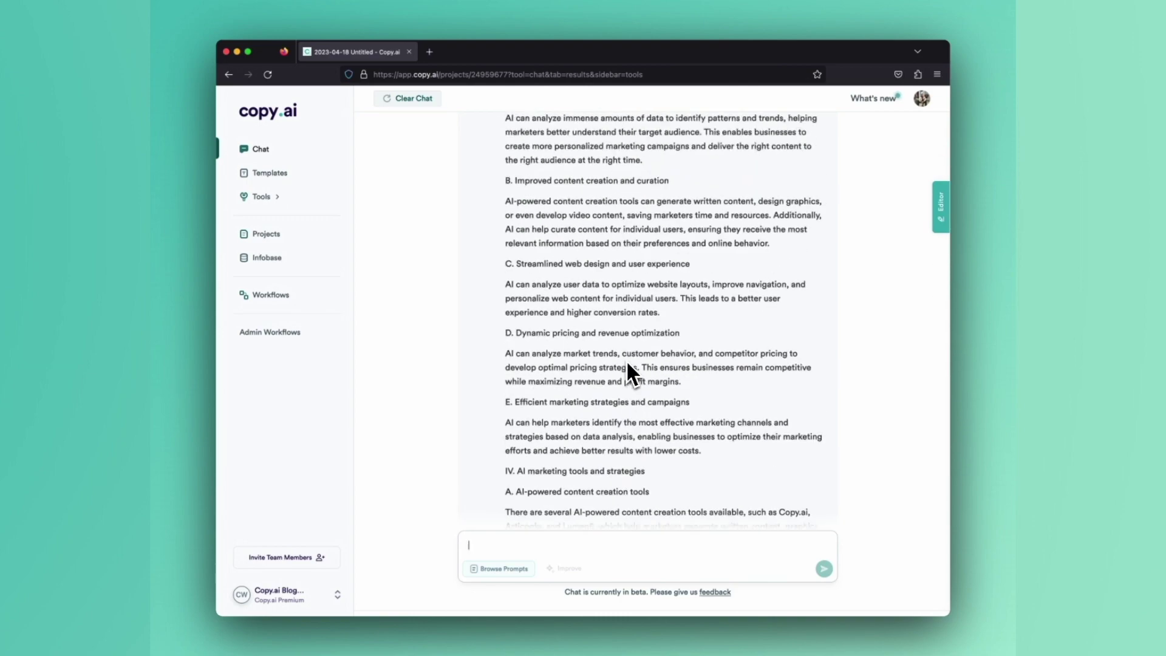
{"action": "scroll", "coordinate": [627, 371], "scroll_direction": "up", "scroll_amount": 10}
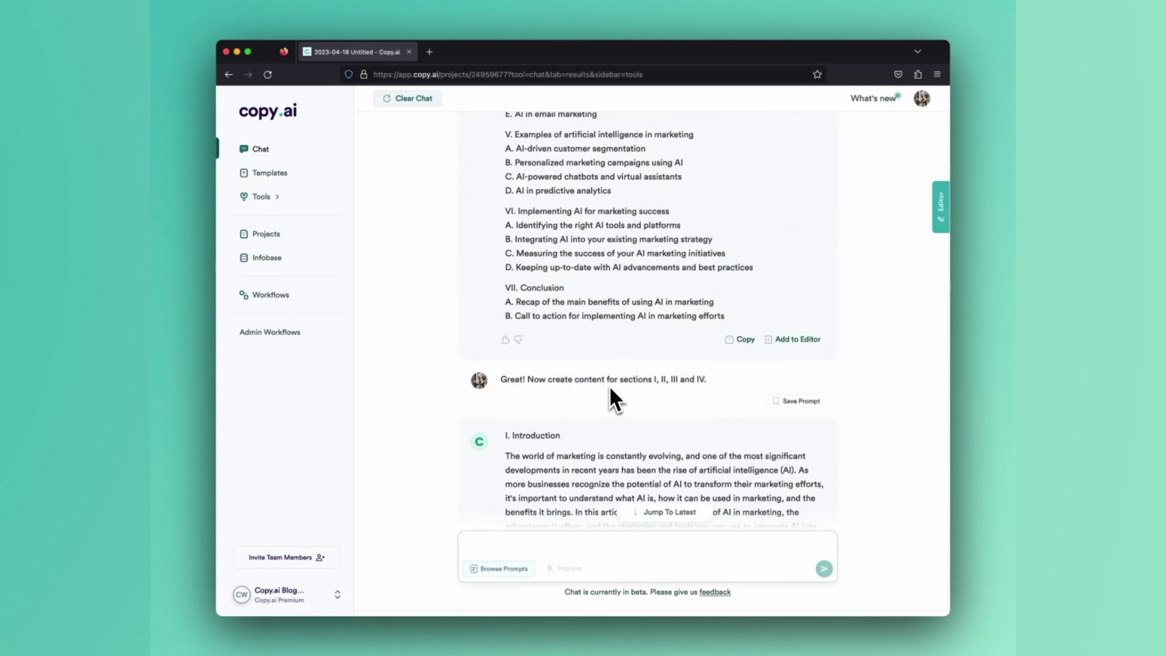
{"action": "scroll", "coordinate": [615, 393], "scroll_direction": "down", "scroll_amount": 2}
{"action": "scroll", "coordinate": [656, 298], "scroll_direction": "down", "scroll_amount": 3}
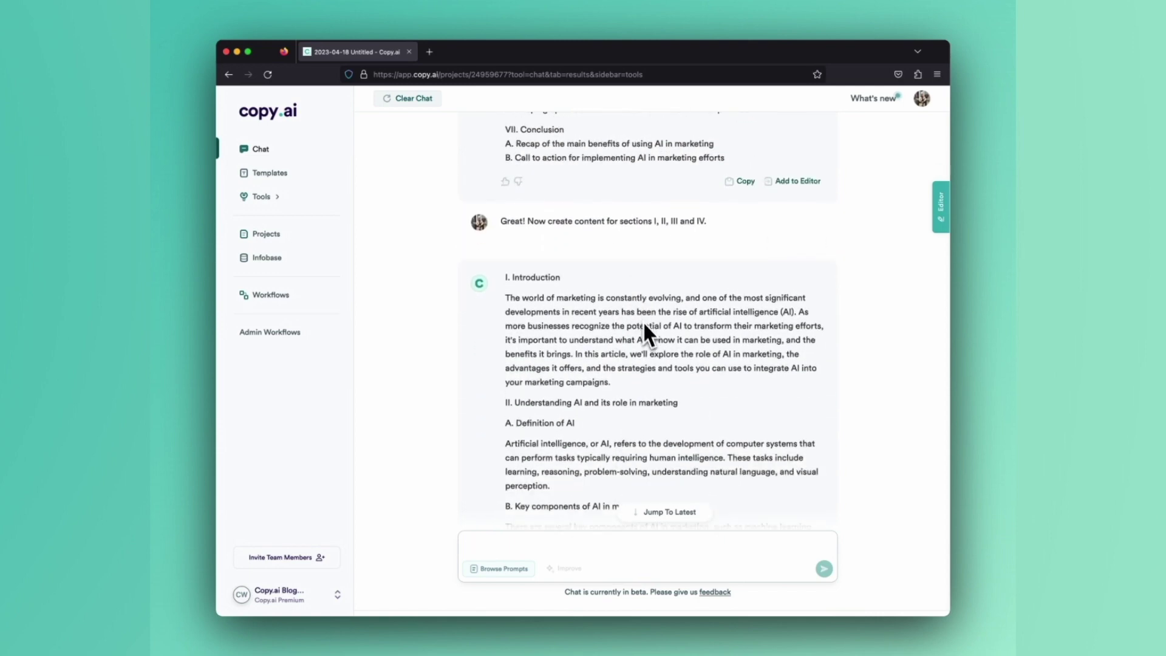
{"action": "scroll", "coordinate": [647, 328], "scroll_direction": "down", "scroll_amount": 2}
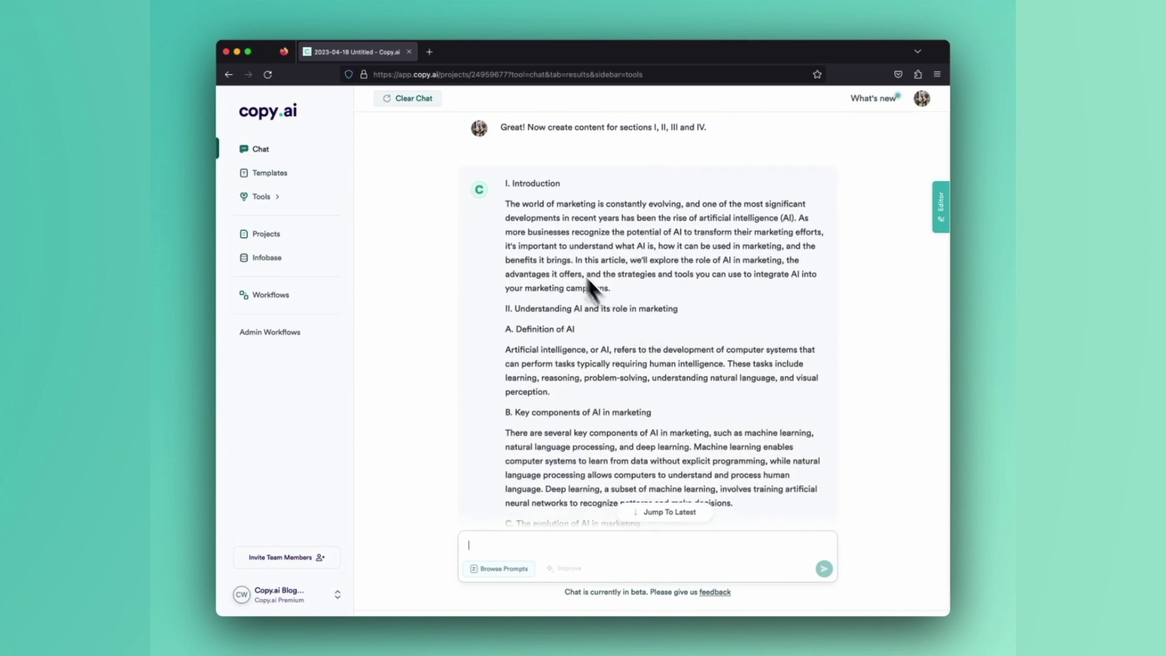
{"action": "scroll", "coordinate": [573, 203], "scroll_direction": "down", "scroll_amount": 3}
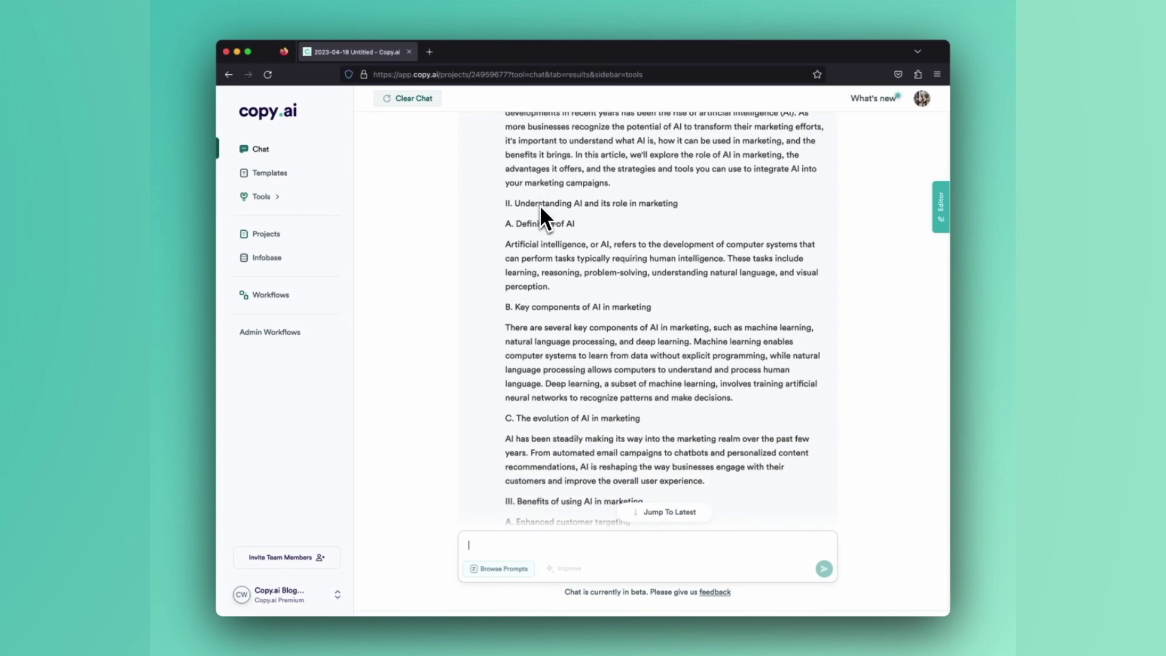
{"action": "scroll", "coordinate": [540, 210], "scroll_direction": "down", "scroll_amount": 2}
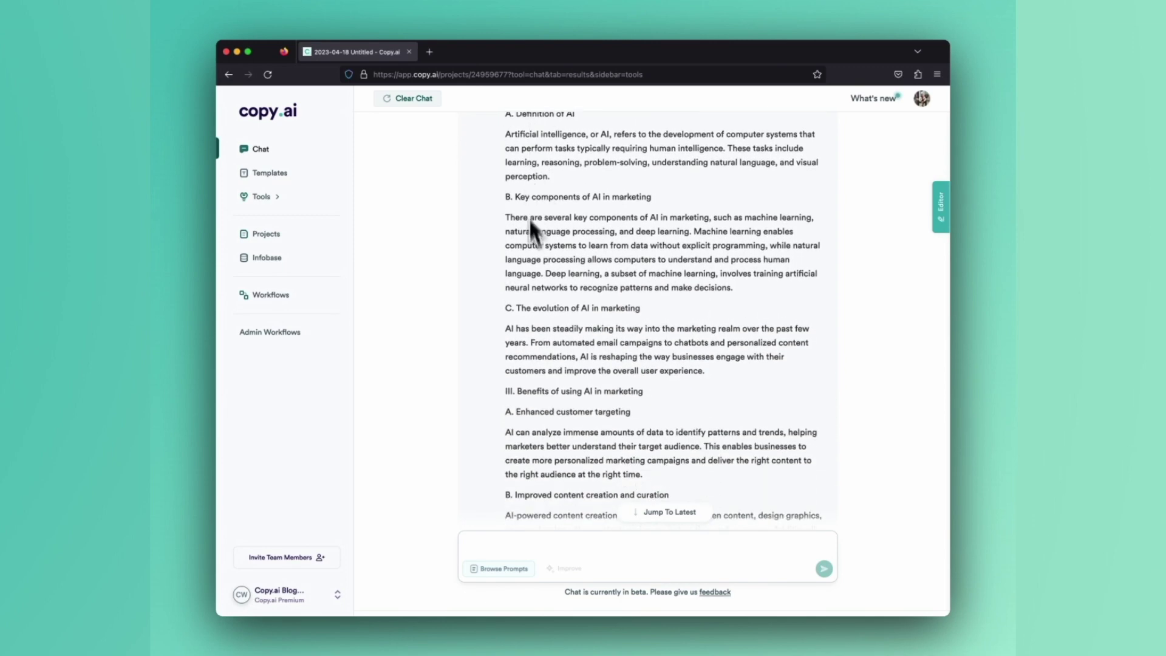
{"action": "scroll", "coordinate": [531, 230], "scroll_direction": "down", "scroll_amount": 4}
{"action": "scroll", "coordinate": [526, 226], "scroll_direction": "down", "scroll_amount": 6}
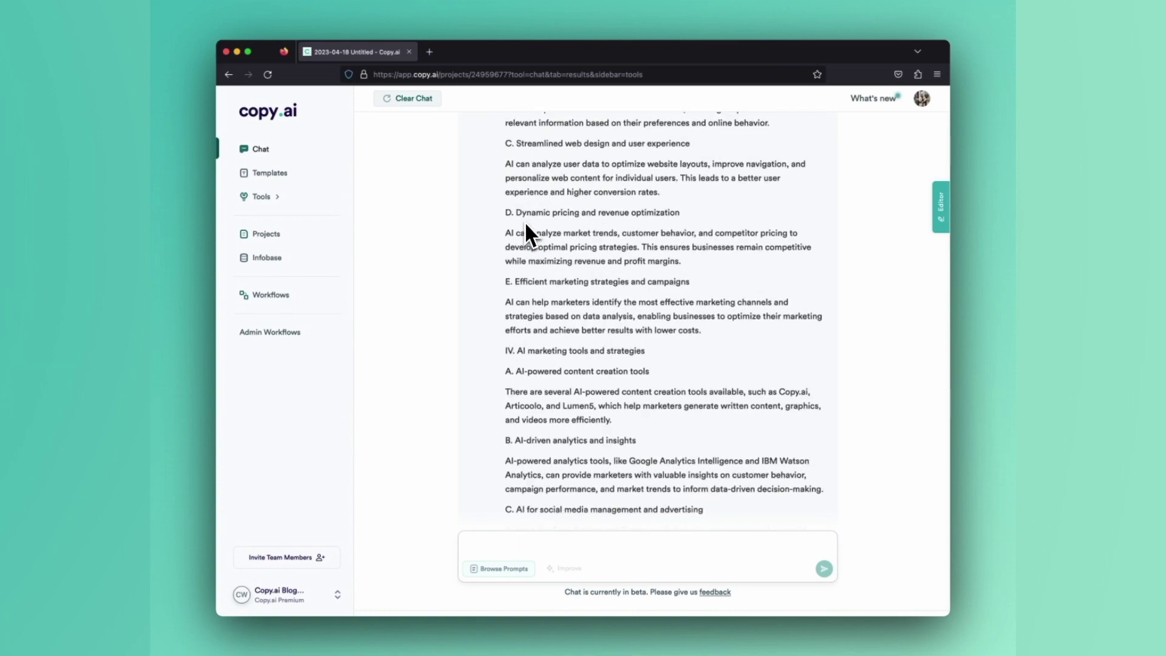
{"action": "scroll", "coordinate": [546, 287], "scroll_direction": "down", "scroll_amount": 2}
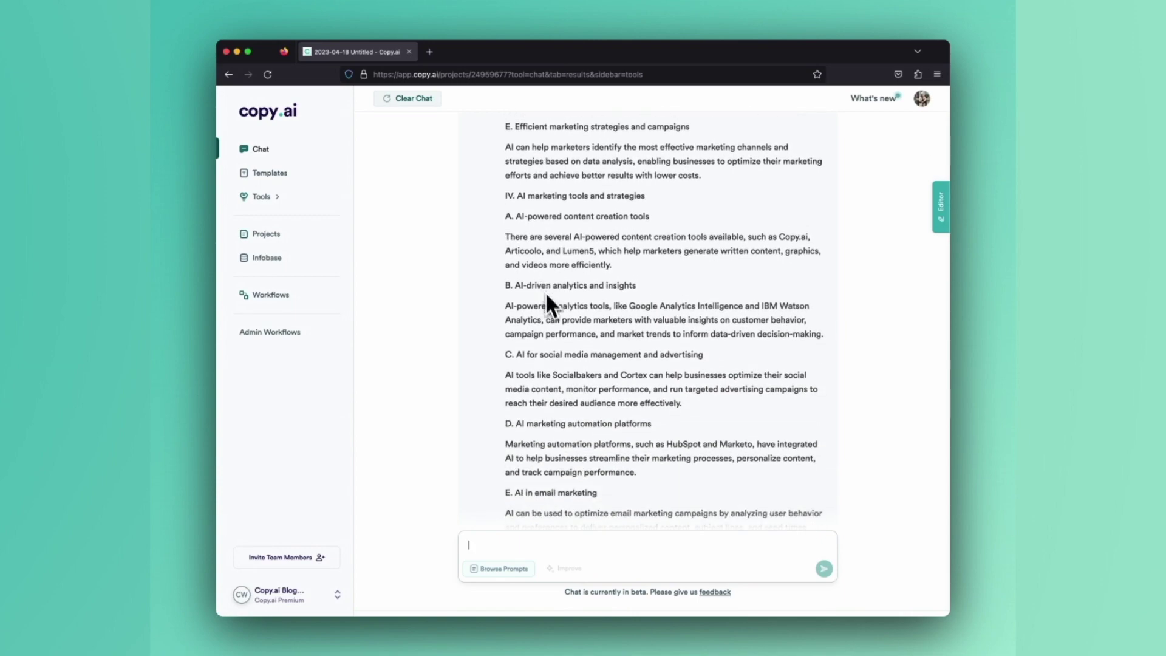
{"action": "scroll", "coordinate": [546, 298], "scroll_direction": "down", "scroll_amount": 1}
{"action": "double_click", "coordinate": [783, 212]}
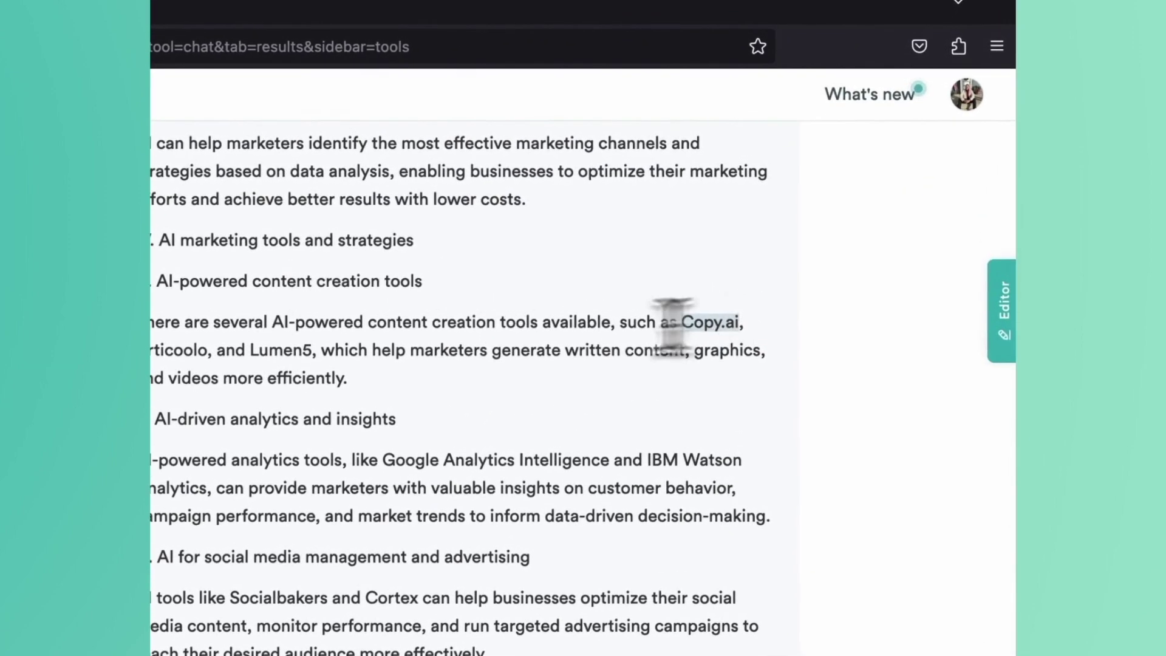
{"action": "scroll", "coordinate": [429, 334], "scroll_direction": "up", "scroll_amount": 20}
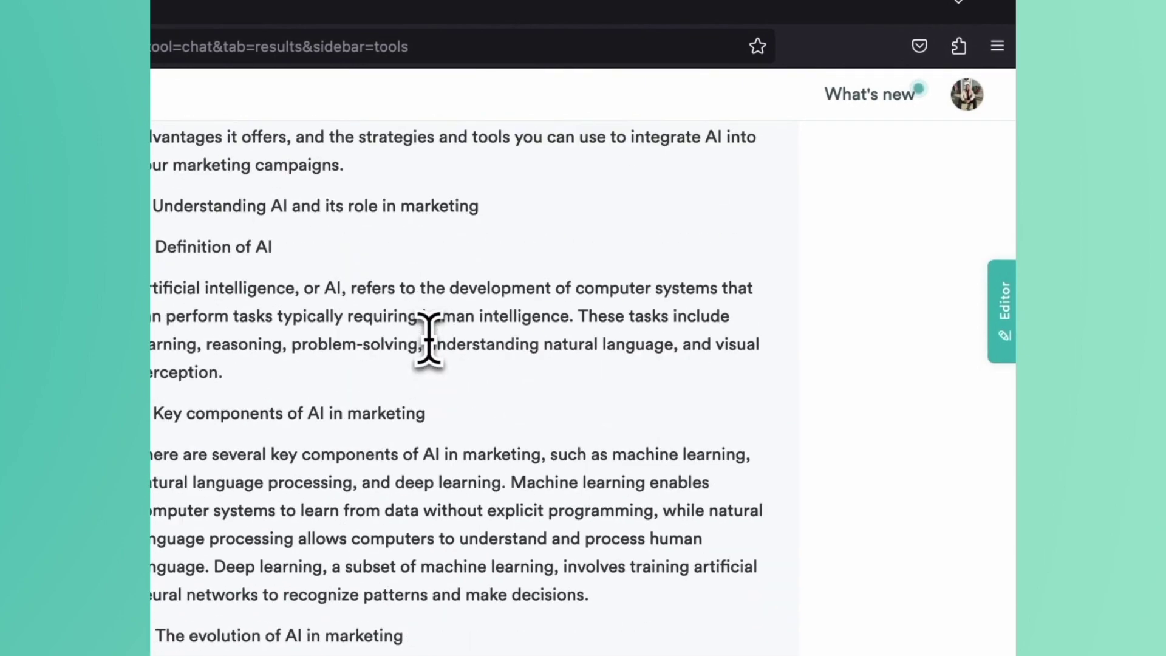
{"action": "scroll", "coordinate": [643, 209], "scroll_direction": "down", "scroll_amount": 5}
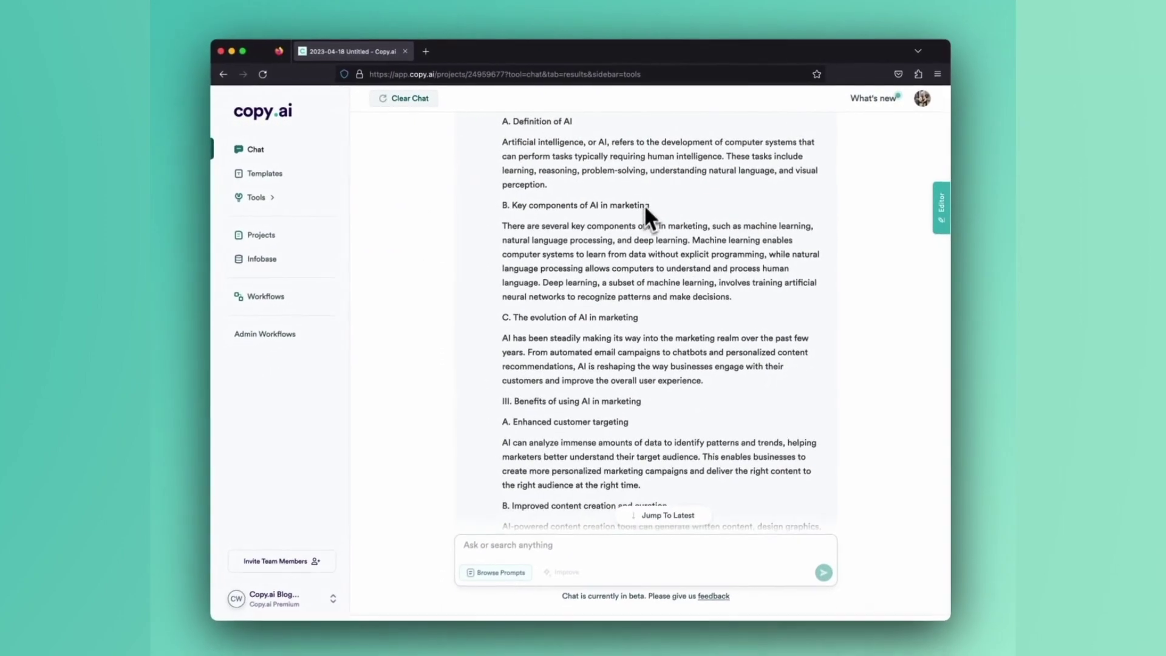
{"action": "scroll", "coordinate": [646, 230], "scroll_direction": "down", "scroll_amount": 5}
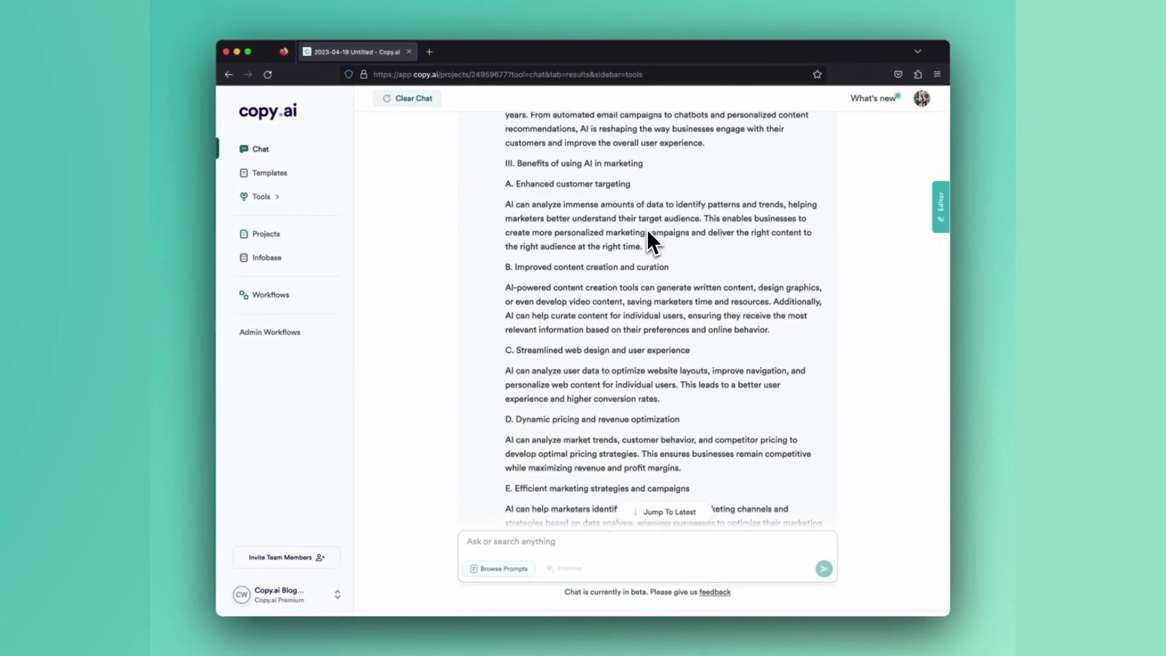
{"action": "scroll", "coordinate": [647, 230], "scroll_direction": "down", "scroll_amount": 3}
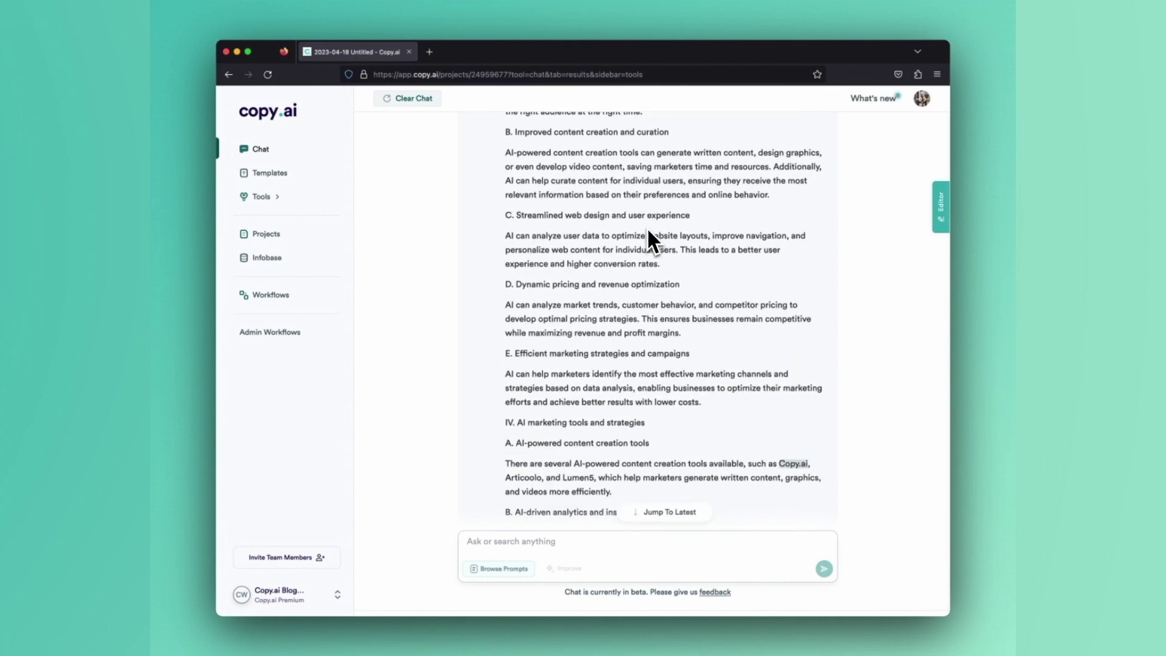
{"action": "scroll", "coordinate": [646, 230], "scroll_direction": "down", "scroll_amount": 2}
{"action": "scroll", "coordinate": [647, 234], "scroll_direction": "down", "scroll_amount": 5}
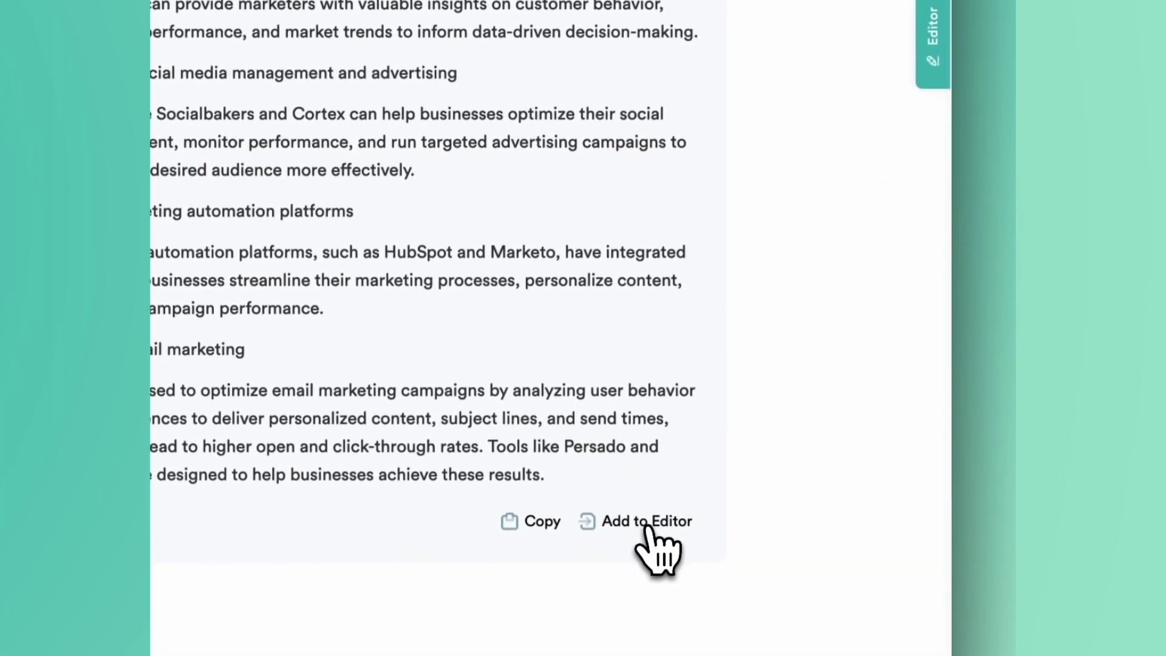
Add the article to the editor and make Introduction and Understanding AI unnumbered H2 headings
{"action": "left_click", "coordinate": [648, 524]}
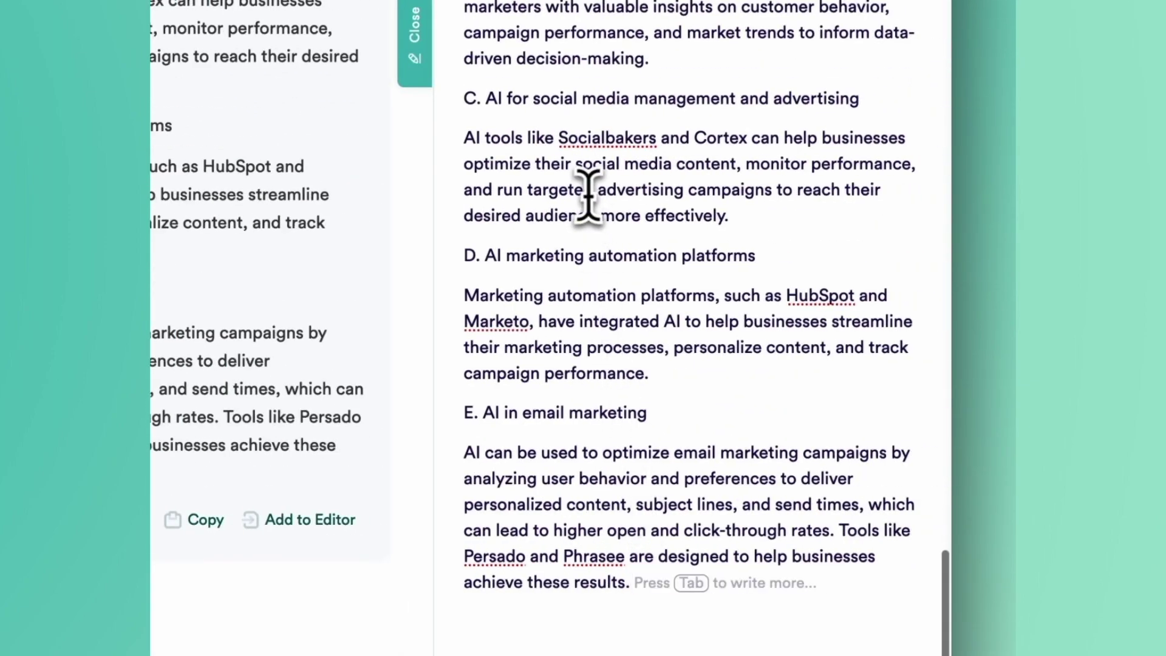
{"action": "scroll", "coordinate": [585, 198], "scroll_direction": "up", "scroll_amount": 20}
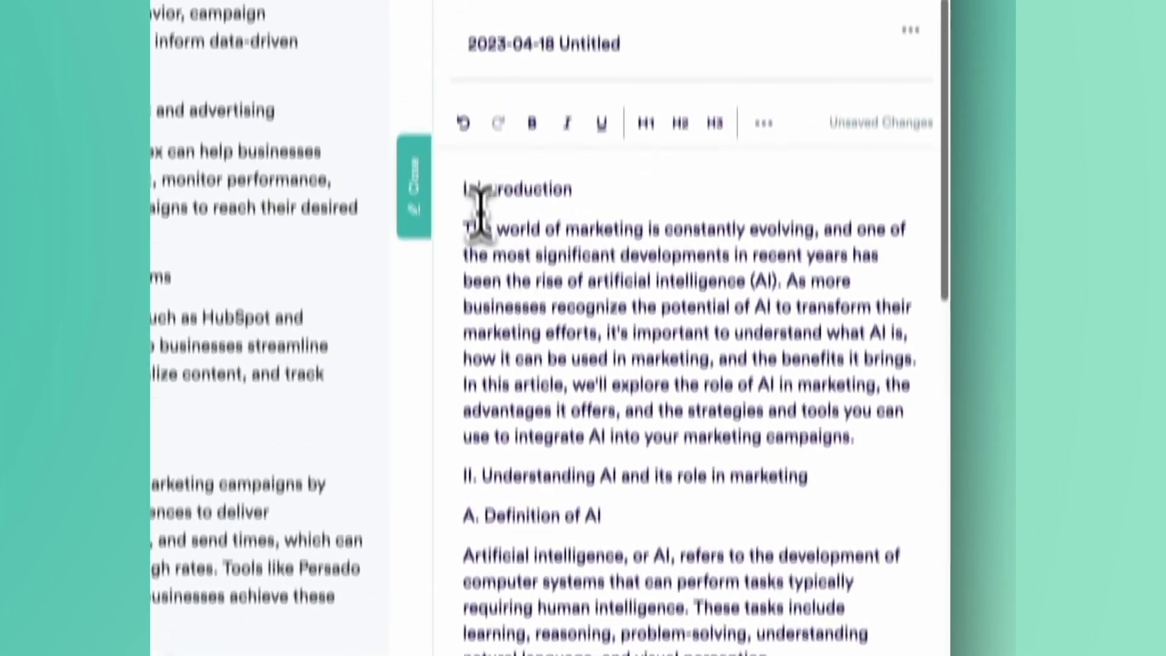
{"action": "left_click", "coordinate": [479, 206]}
{"action": "key", "text": "BackSpace"}
{"action": "key", "text": "BackSpace"}
{"action": "key", "text": "BackSpace"}
{"action": "key", "text": "shift+End"}
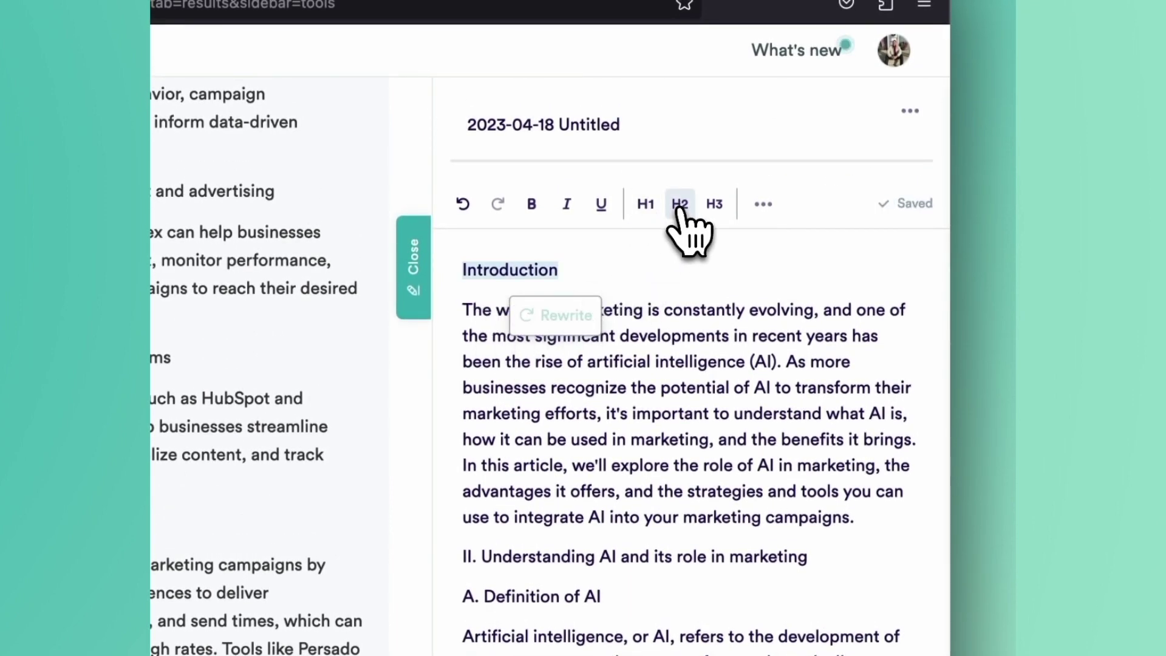
{"action": "left_click", "coordinate": [679, 207]}
{"action": "scroll", "coordinate": [632, 307], "scroll_direction": "down", "scroll_amount": 2}
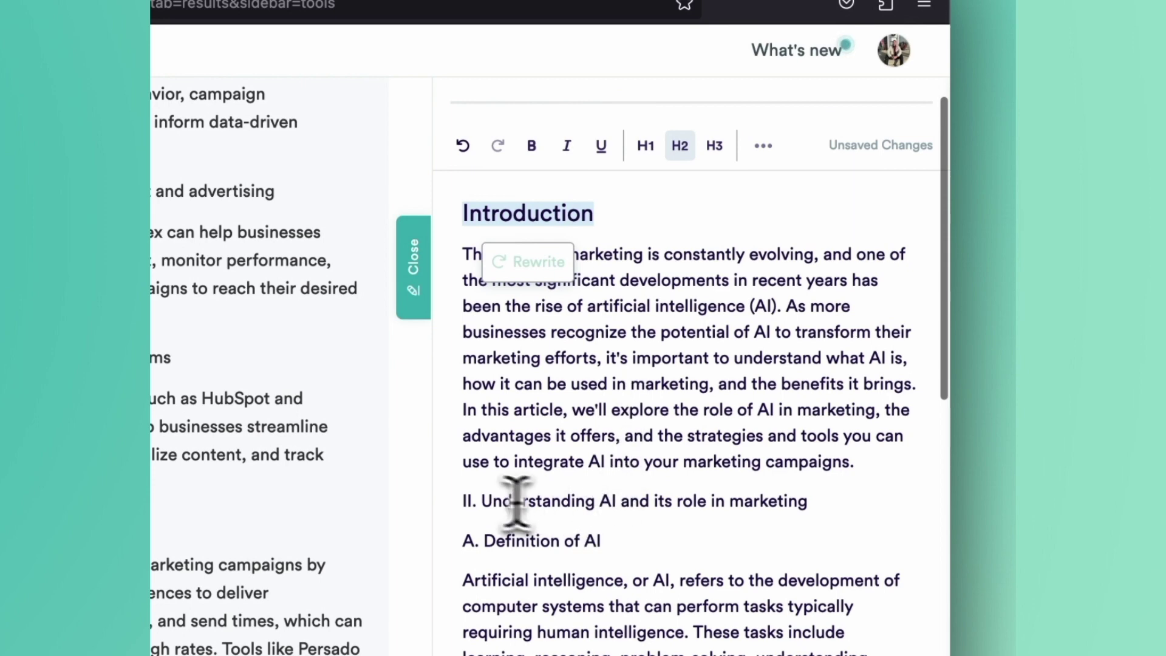
{"action": "left_click", "coordinate": [482, 500]}
{"action": "key", "text": "BackSpace"}
{"action": "triple_click", "coordinate": [544, 502]}
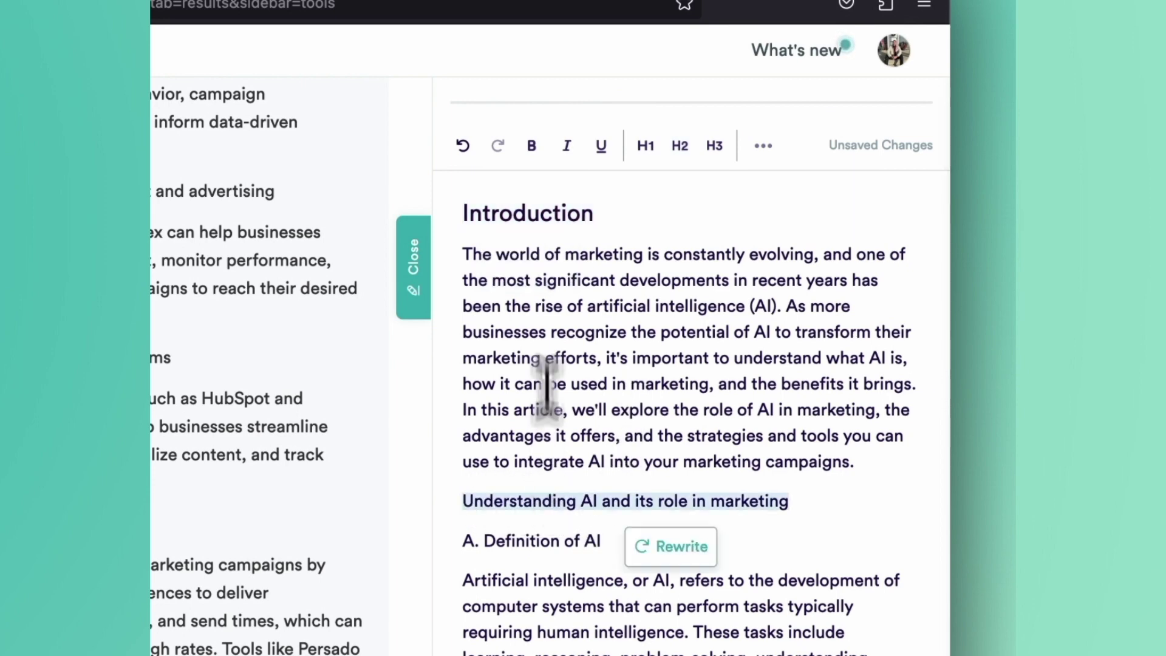
{"action": "left_click", "coordinate": [680, 146]}
Make 'Definition of AI' and 'Key components of AI in marketing' unnumbered H3 headings
{"action": "scroll", "coordinate": [542, 458], "scroll_direction": "down", "scroll_amount": 3}
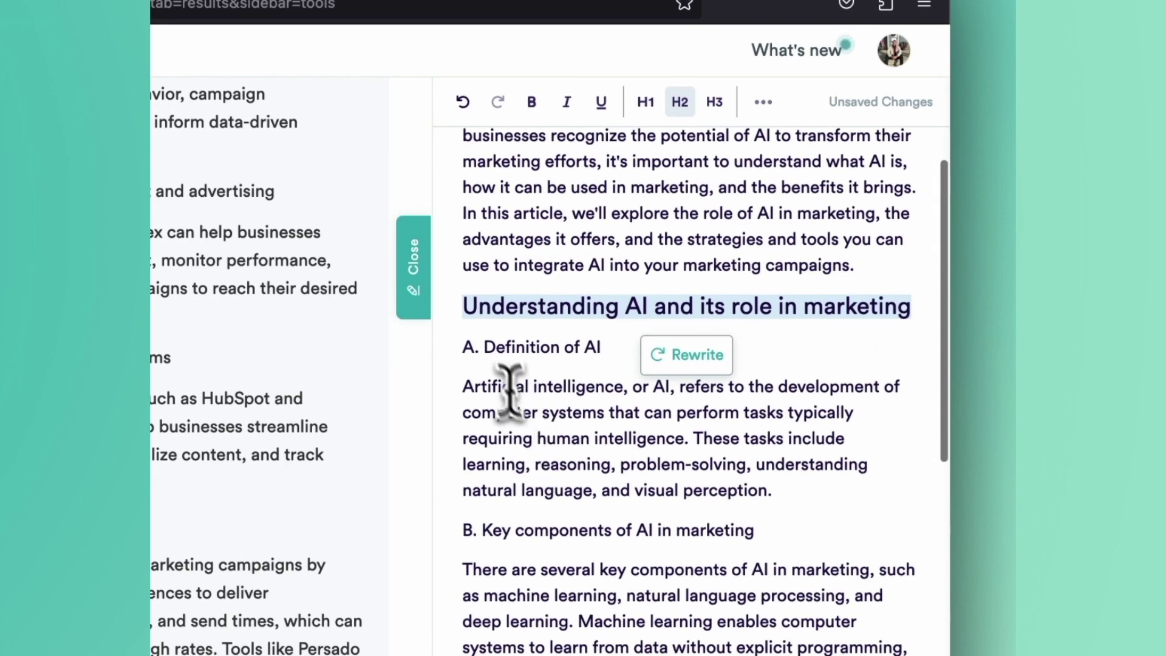
{"action": "left_click", "coordinate": [484, 347]}
{"action": "key", "text": "BackSpace"}
{"action": "key", "text": "BackSpace"}
{"action": "key", "text": "BackSpace"}
{"action": "triple_click", "coordinate": [486, 346]}
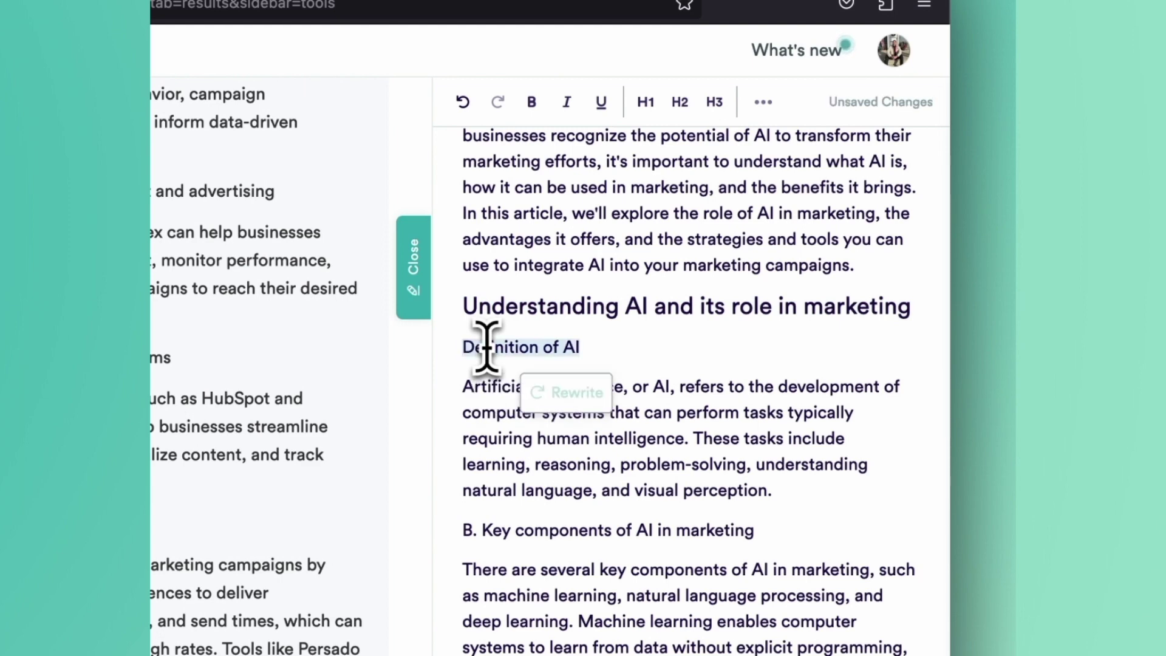
{"action": "left_click", "coordinate": [716, 104]}
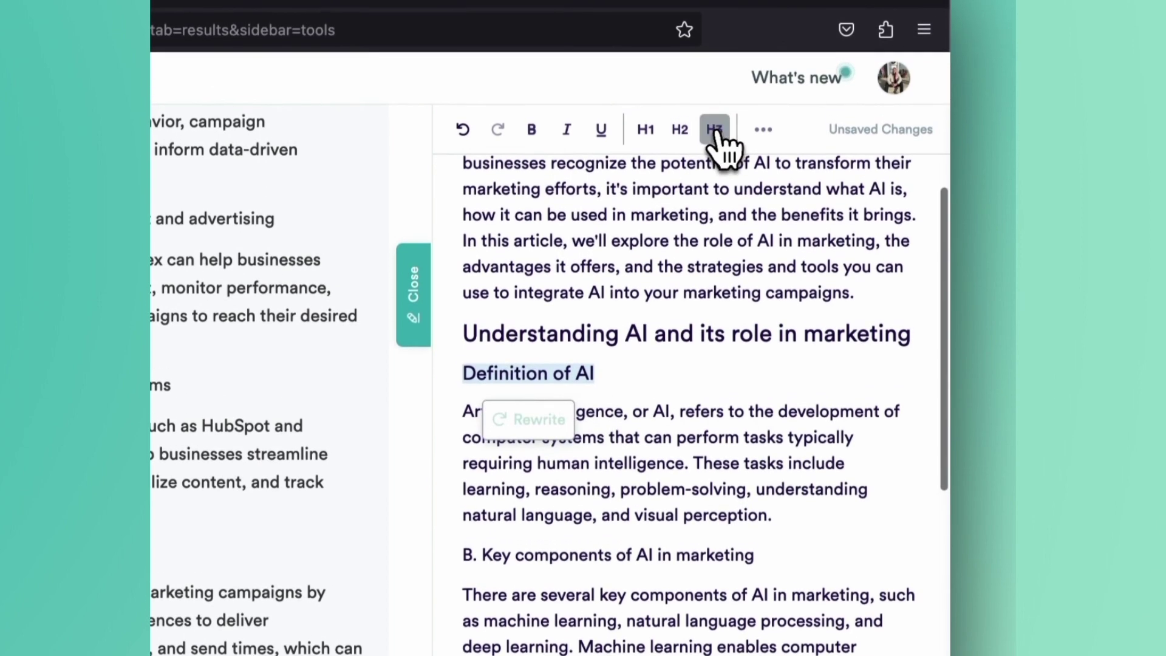
{"action": "scroll", "coordinate": [603, 372], "scroll_direction": "down", "scroll_amount": 1}
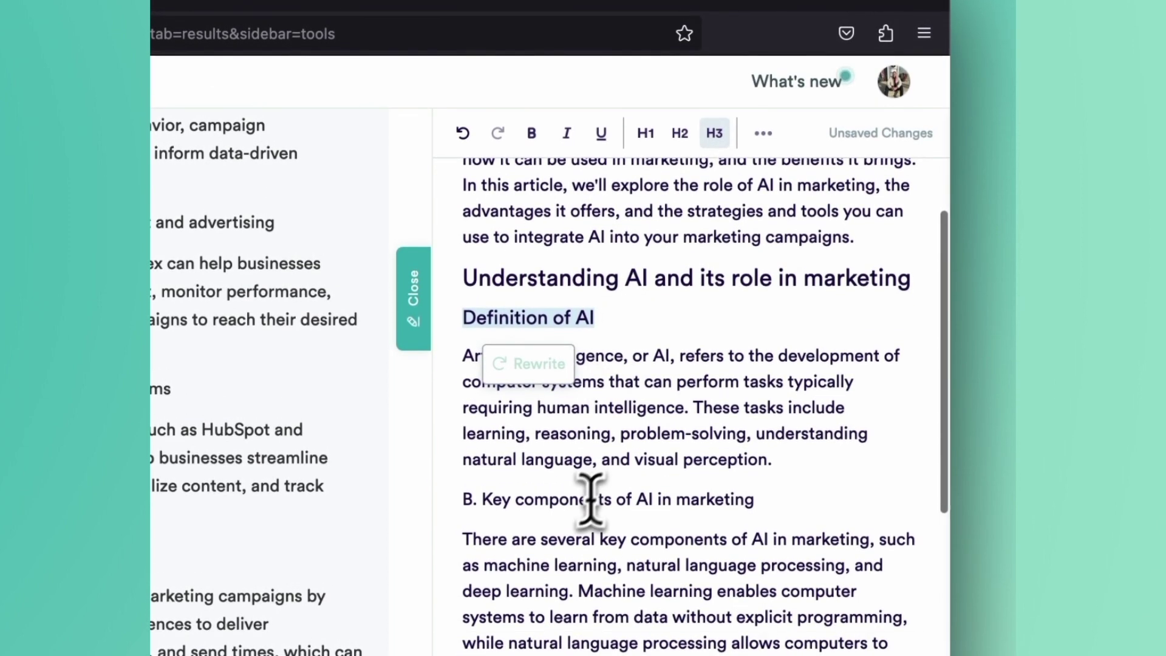
{"action": "left_click", "coordinate": [484, 495]}
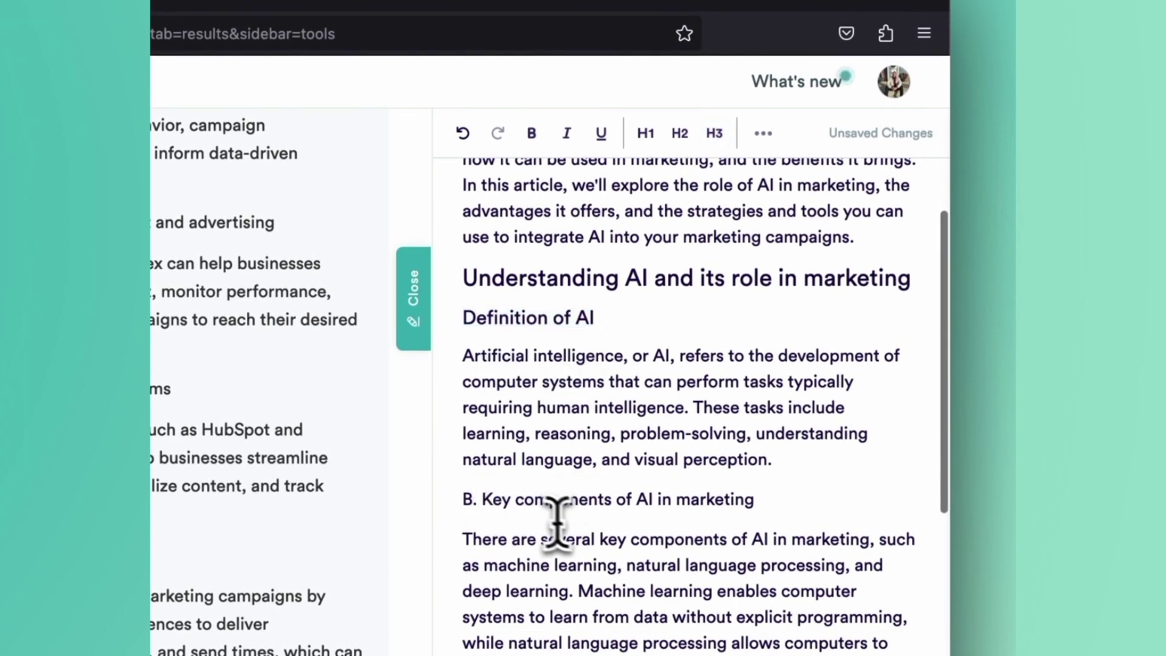
{"action": "key", "text": "BackSpace"}
{"action": "key", "text": "BackSpace"}
{"action": "key", "text": "BackSpace"}
{"action": "triple_click", "coordinate": [557, 510]}
{"action": "left_click", "coordinate": [715, 134]}
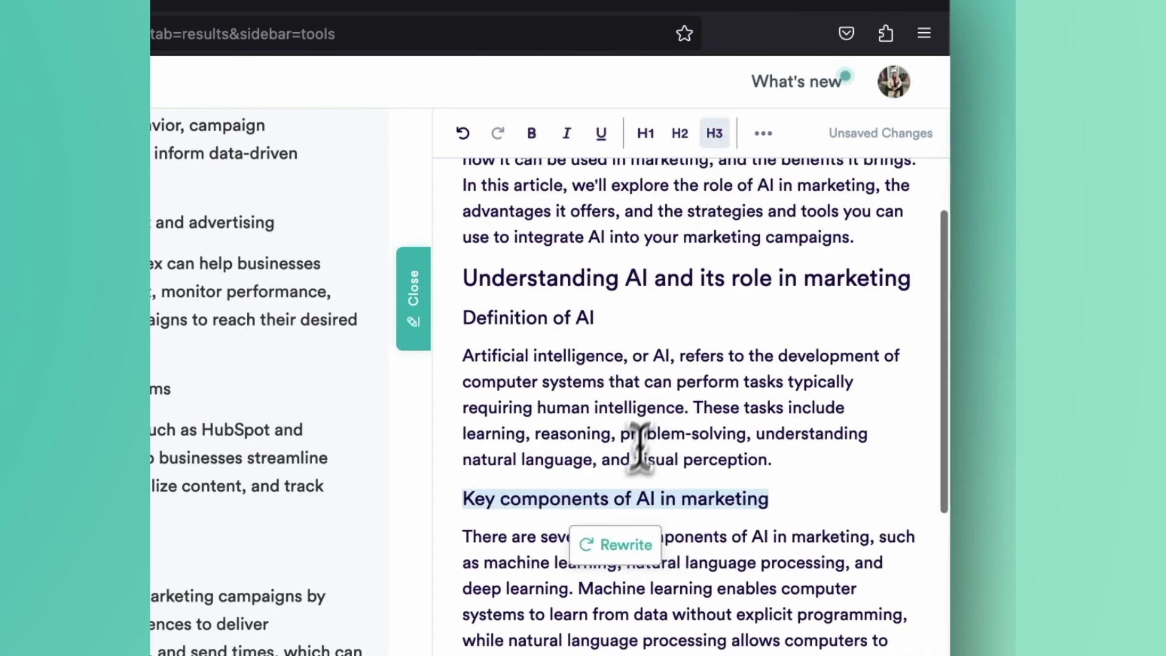
{"action": "scroll", "coordinate": [632, 462], "scroll_direction": "up", "scroll_amount": 5}
{"action": "scroll", "coordinate": [625, 474], "scroll_direction": "down", "scroll_amount": 5}
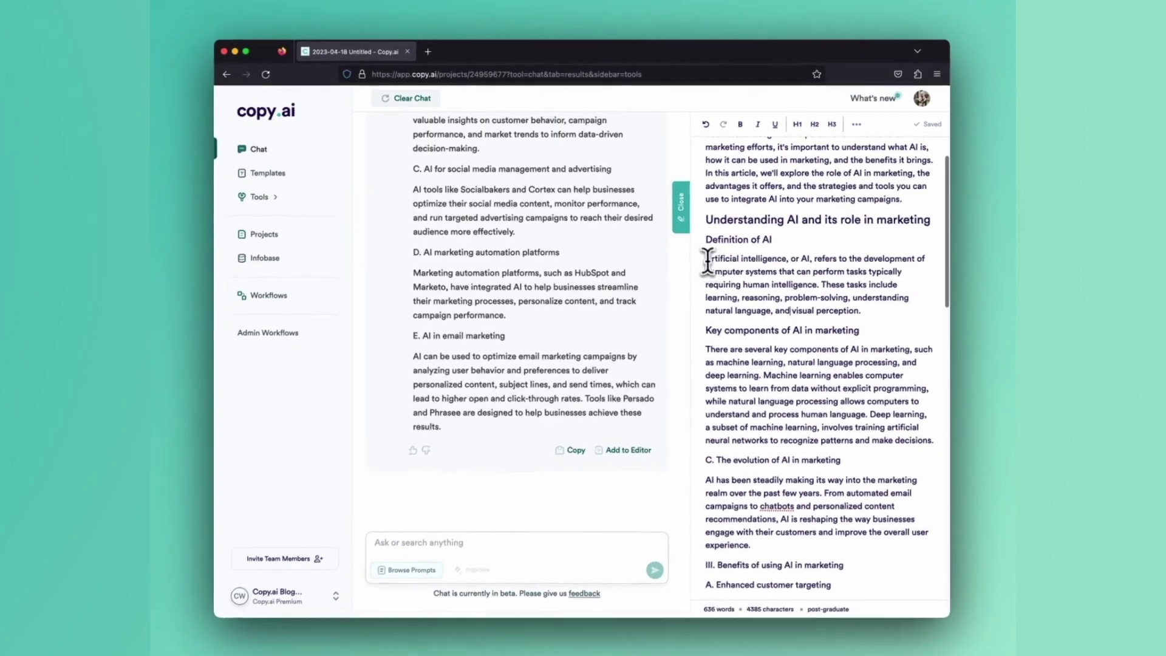
{"action": "scroll", "coordinate": [706, 260], "scroll_direction": "up", "scroll_amount": 3}
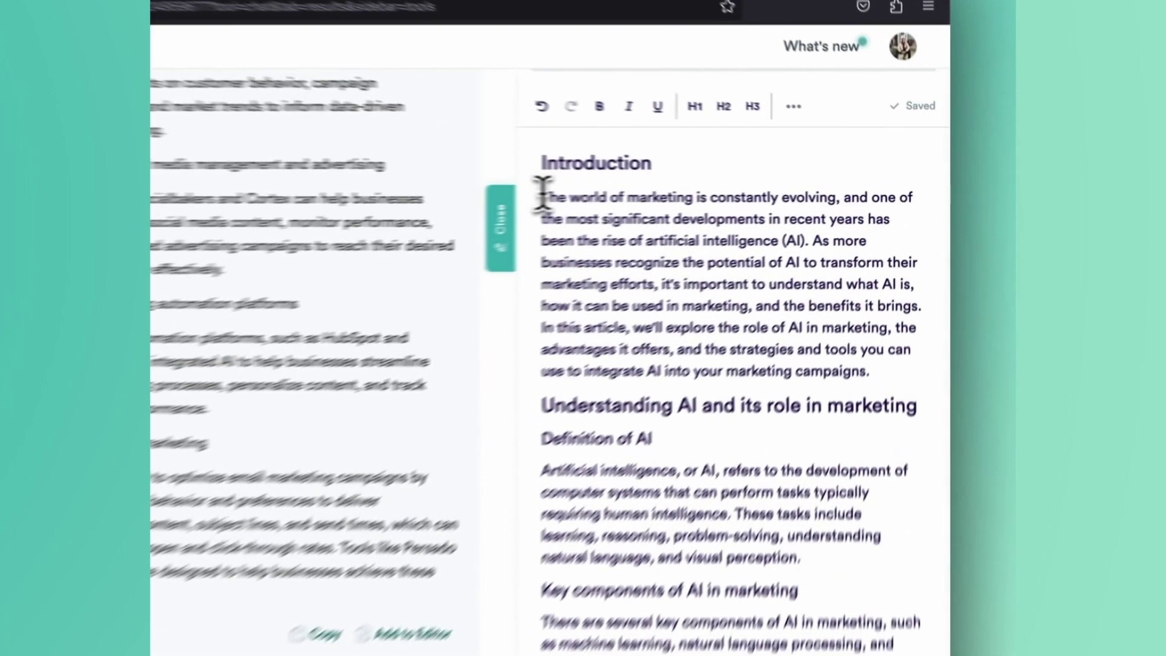
Replace the Introduction's first sentence with the fifth (5/5) Rewrite suggestion
{"action": "left_click_drag", "start_coordinate": [707, 189], "coordinate": [855, 215]}
{"action": "left_click_drag", "start_coordinate": [763, 270], "coordinate": [780, 271]}
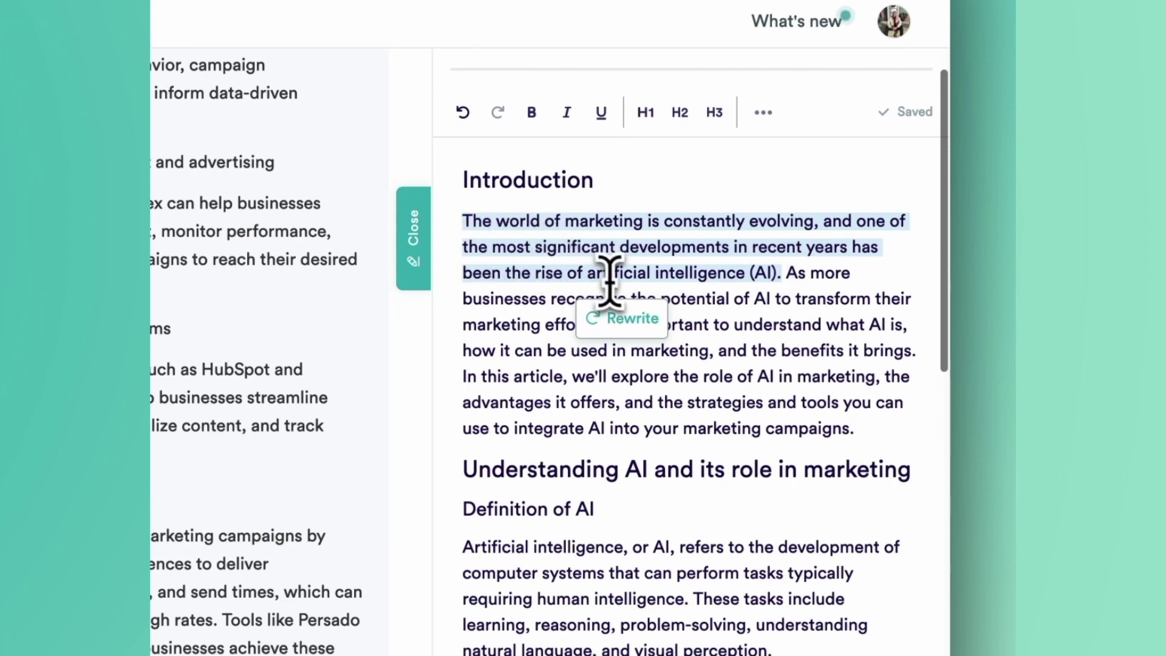
{"action": "left_click", "coordinate": [626, 319]}
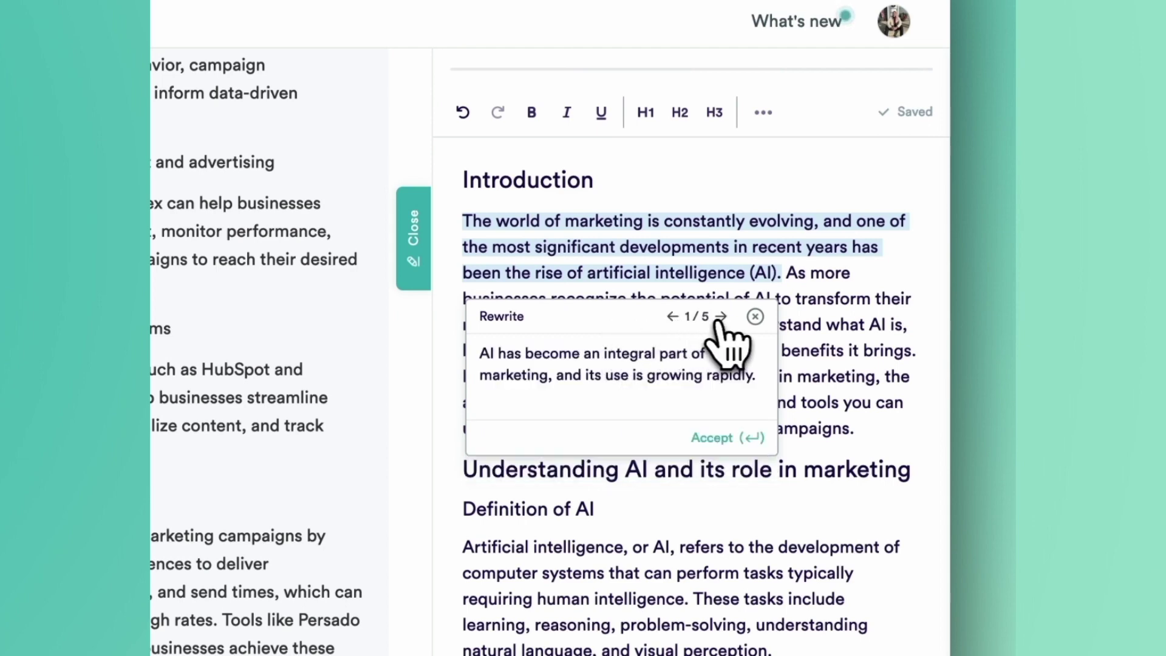
{"action": "left_click", "coordinate": [721, 317]}
{"action": "left_click", "coordinate": [721, 317]}
{"action": "left_click", "coordinate": [721, 317]}
{"action": "left_click", "coordinate": [722, 317]}
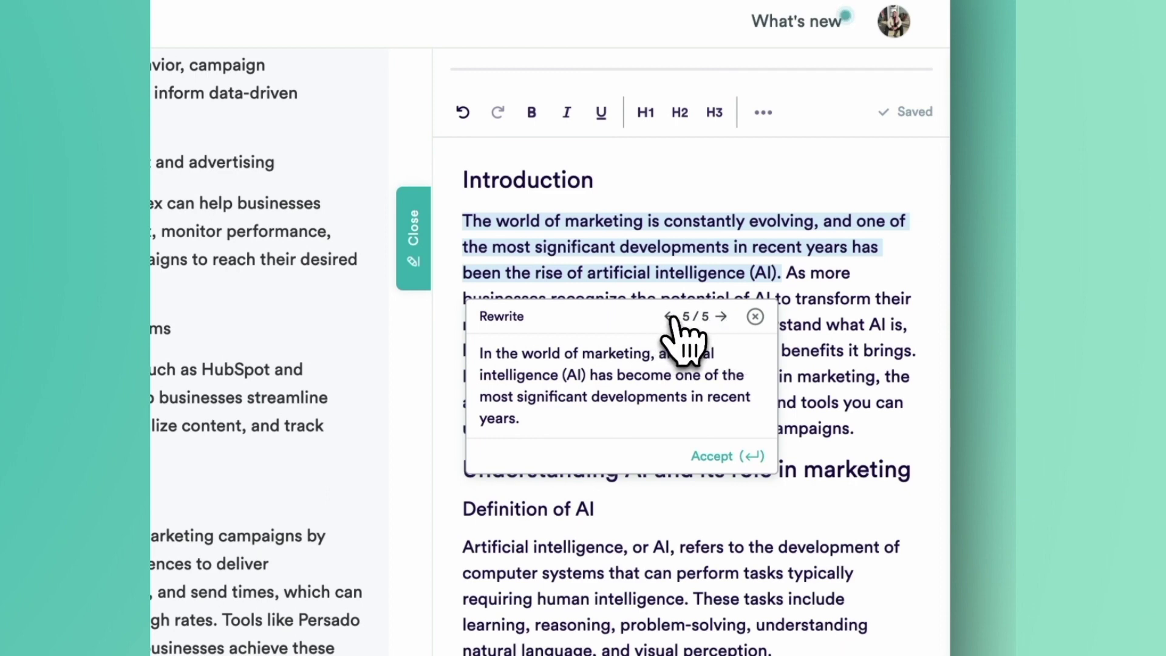
{"action": "left_click", "coordinate": [742, 458]}
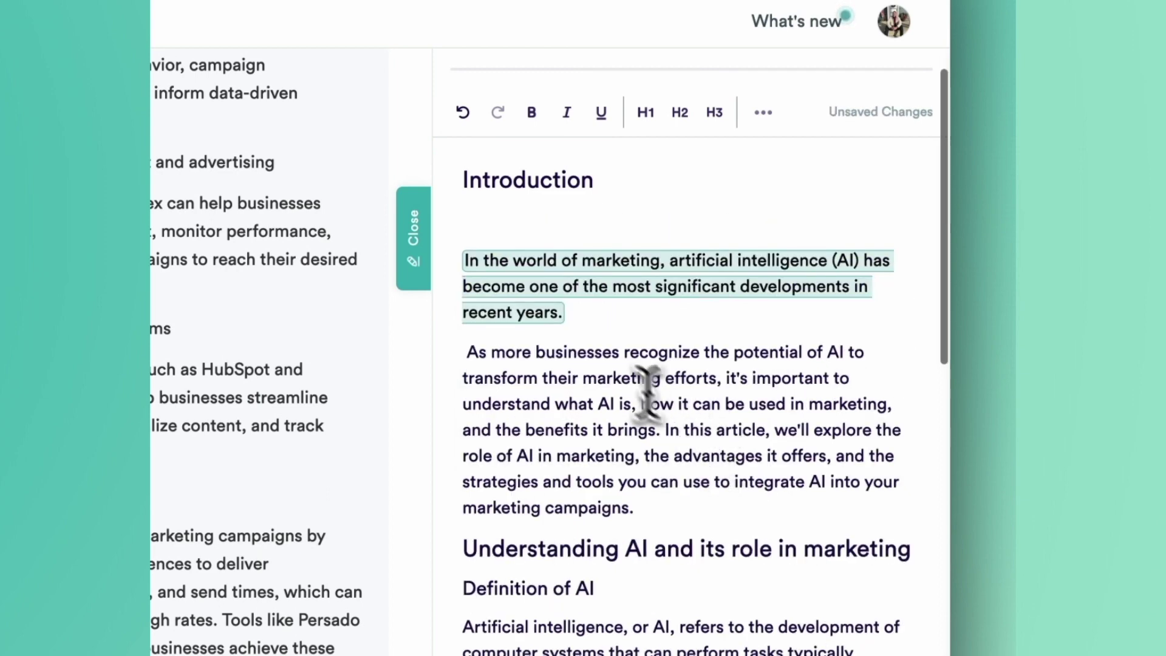
{"action": "left_click", "coordinate": [623, 318]}
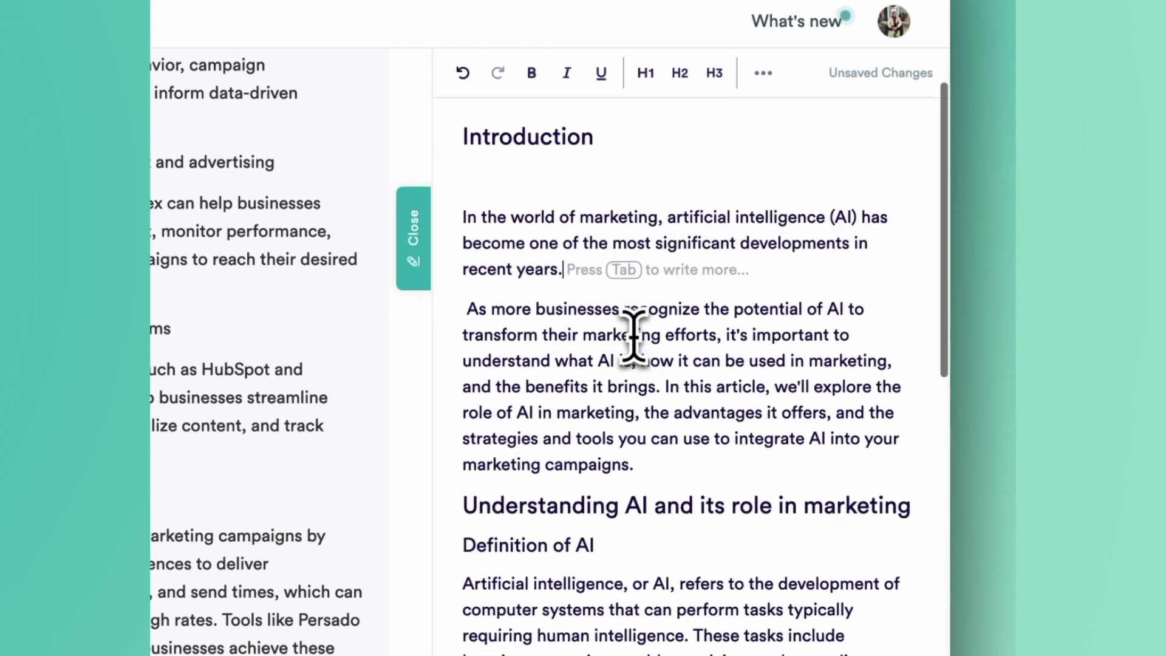
{"action": "scroll", "coordinate": [635, 337], "scroll_direction": "down", "scroll_amount": 5}
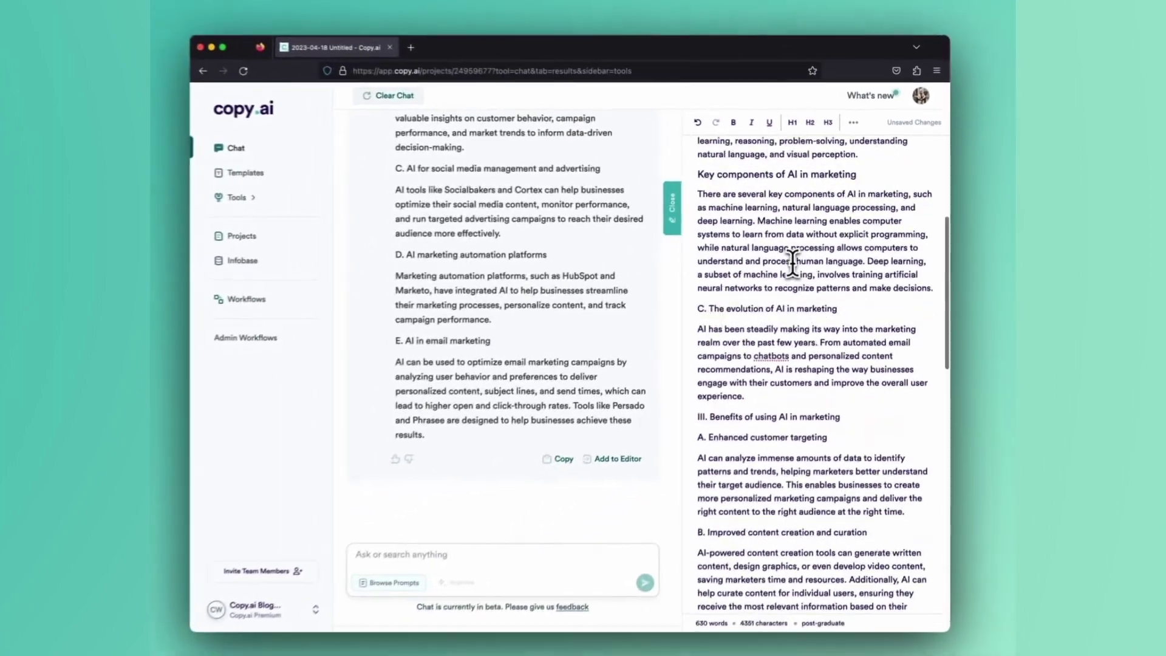
{"action": "scroll", "coordinate": [793, 263], "scroll_direction": "up", "scroll_amount": 5}
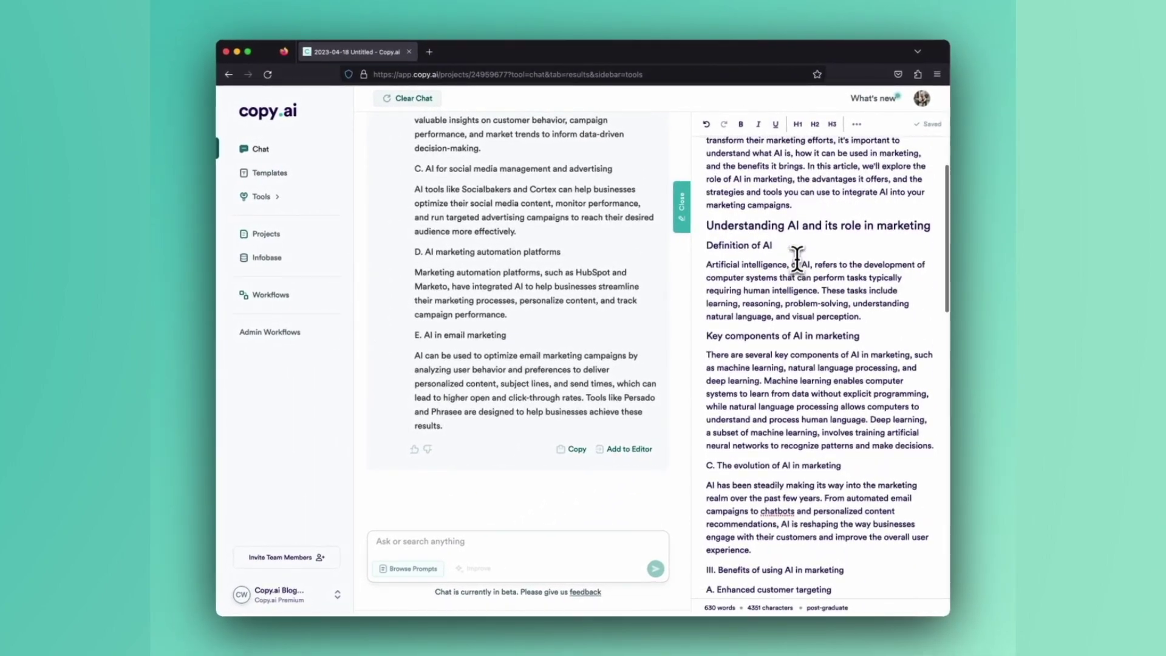
{"action": "scroll", "coordinate": [797, 258], "scroll_direction": "down", "scroll_amount": 5}
{"action": "scroll", "coordinate": [798, 258], "scroll_direction": "up", "scroll_amount": 10}
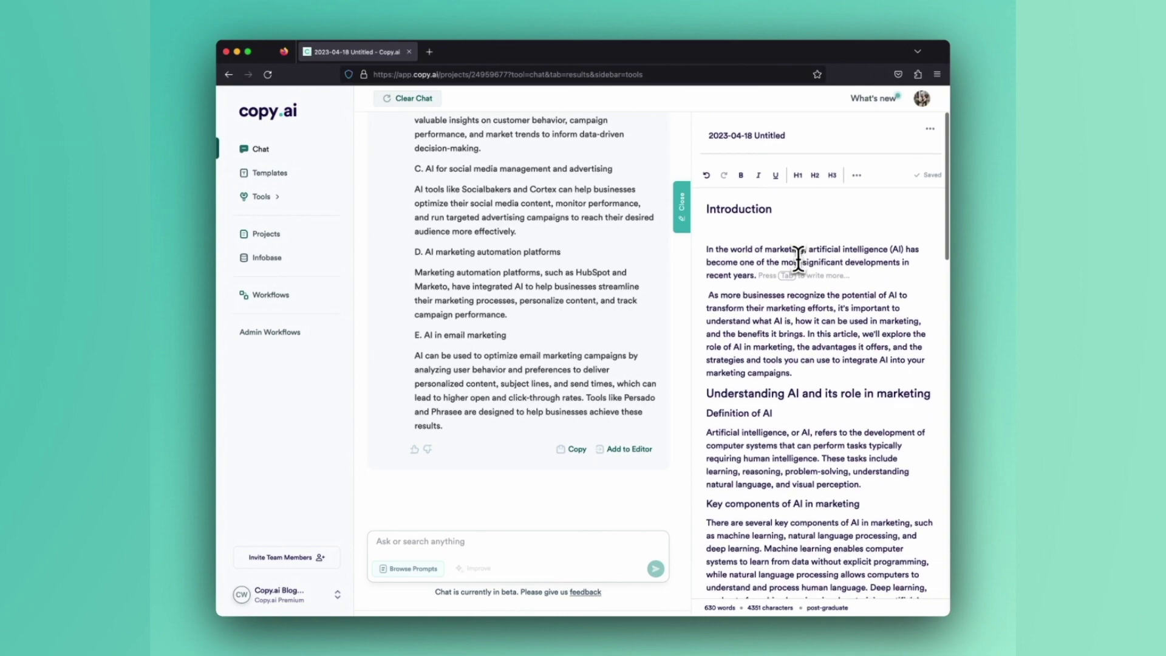
{"action": "scroll", "coordinate": [541, 286], "scroll_direction": "up", "scroll_amount": 5}
{"action": "scroll", "coordinate": [537, 271], "scroll_direction": "up", "scroll_amount": 15}
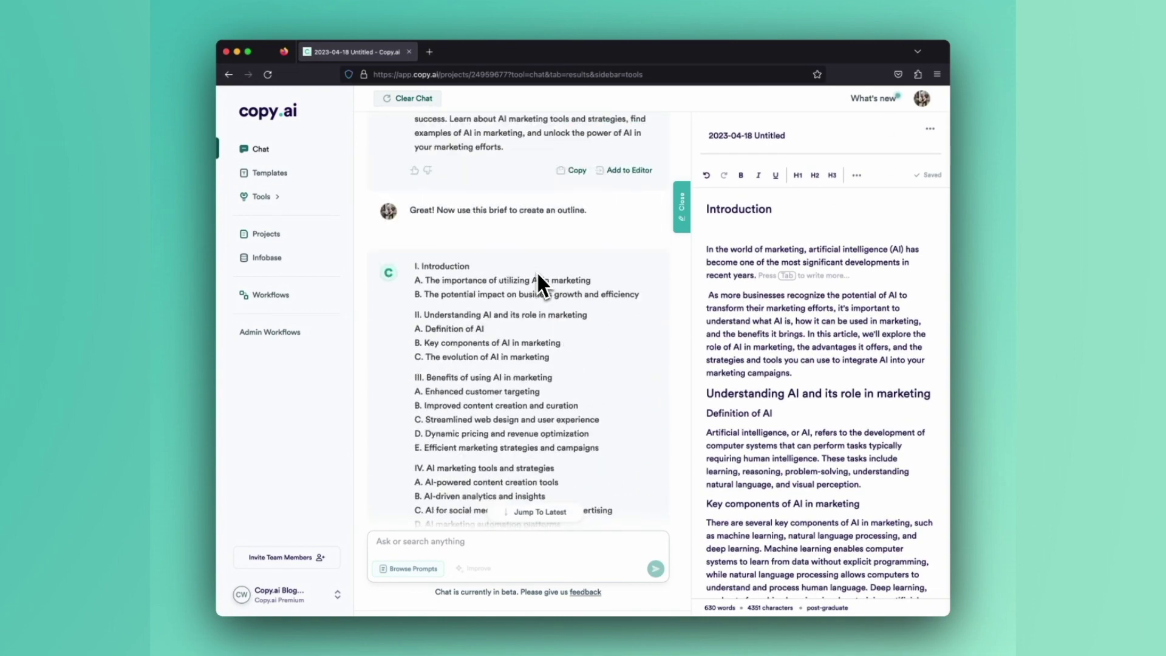
{"action": "scroll", "coordinate": [537, 271], "scroll_direction": "up", "scroll_amount": 7}
{"action": "scroll", "coordinate": [537, 271], "scroll_direction": "down", "scroll_amount": 6}
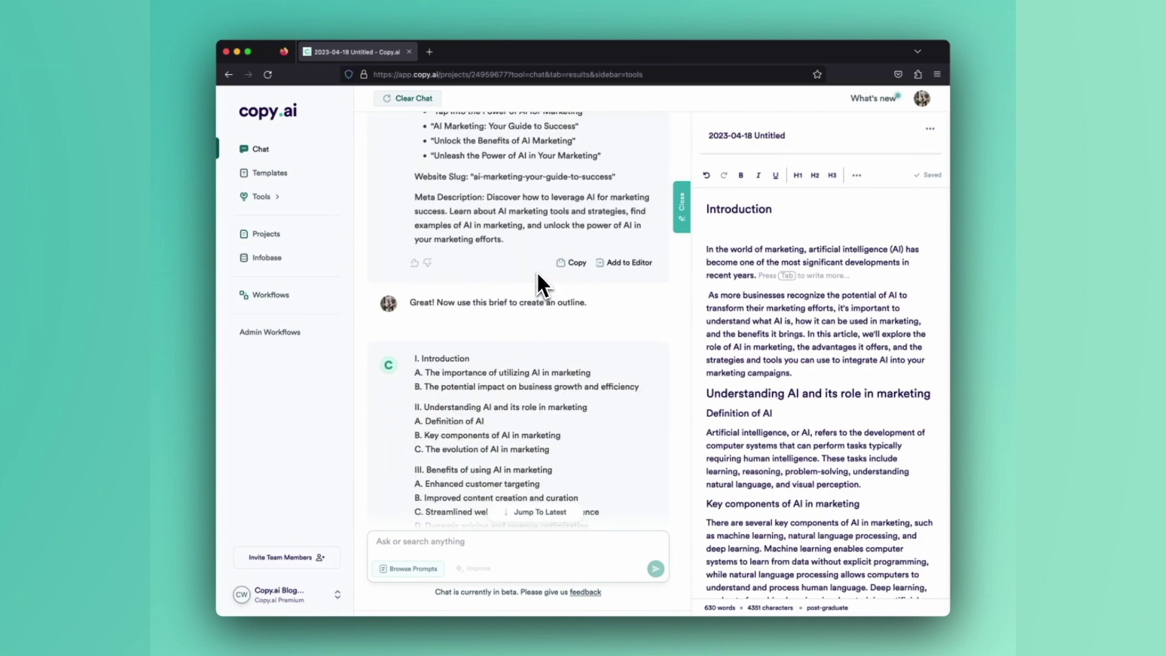
{"action": "scroll", "coordinate": [537, 270], "scroll_direction": "down", "scroll_amount": 3}
{"action": "scroll", "coordinate": [537, 271], "scroll_direction": "down", "scroll_amount": 12}
{"action": "scroll", "coordinate": [537, 271], "scroll_direction": "down", "scroll_amount": 3}
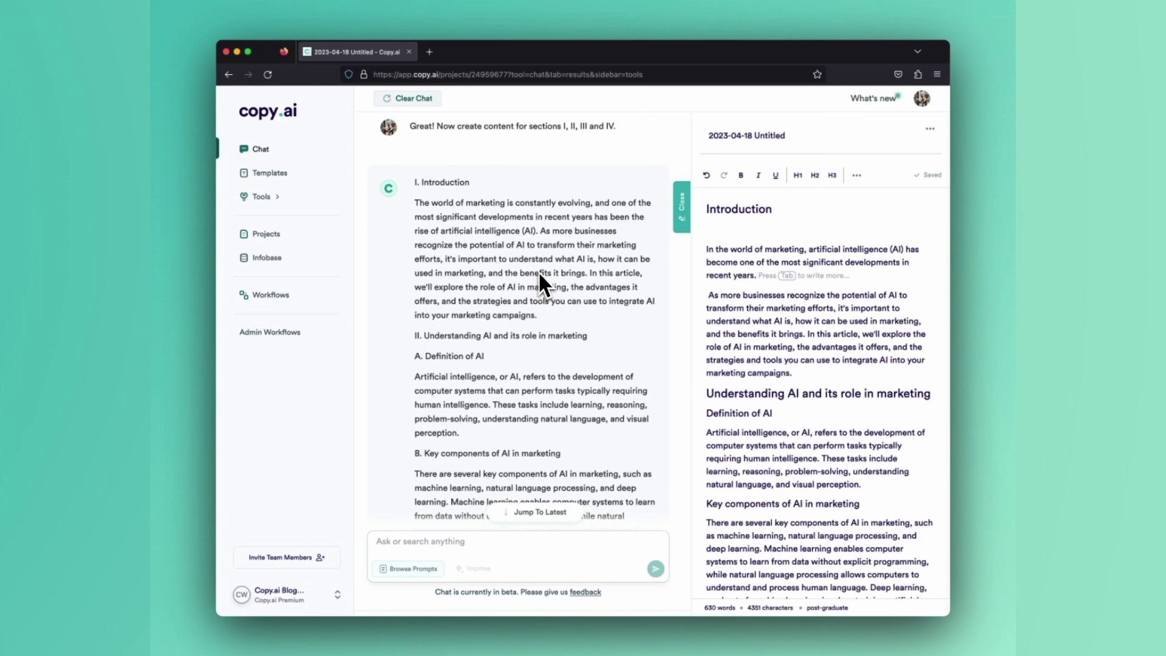
{"action": "scroll", "coordinate": [538, 271], "scroll_direction": "up", "scroll_amount": 1}
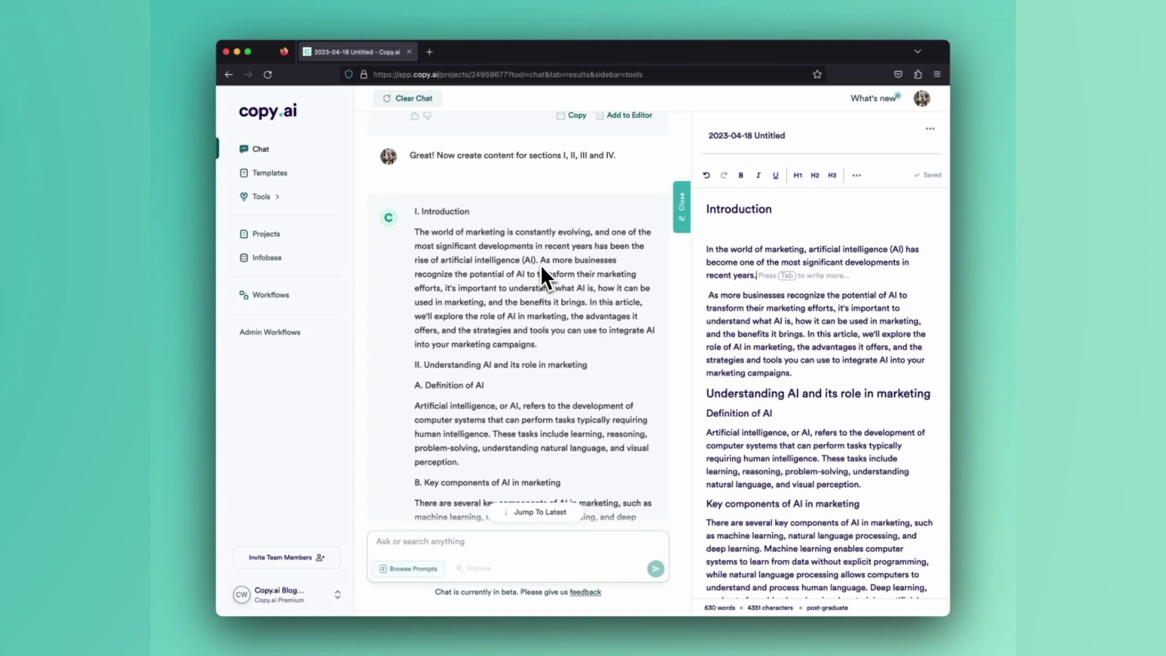
{"action": "scroll", "coordinate": [541, 263], "scroll_direction": "down", "scroll_amount": 6}
{"action": "scroll", "coordinate": [547, 261], "scroll_direction": "down", "scroll_amount": 6}
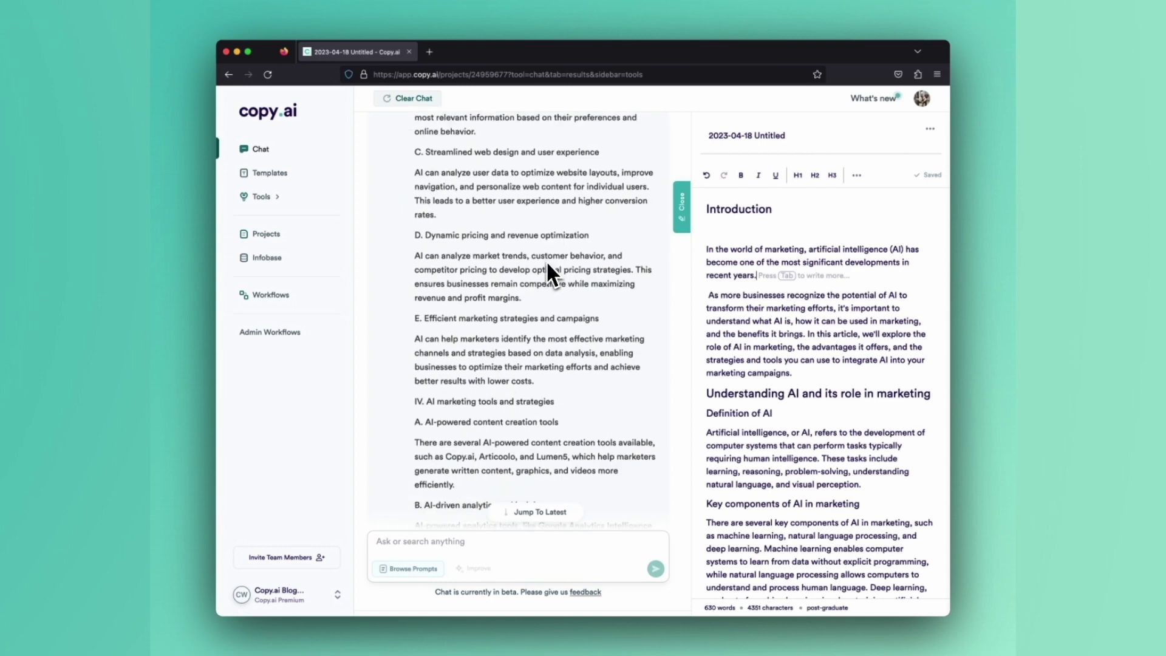